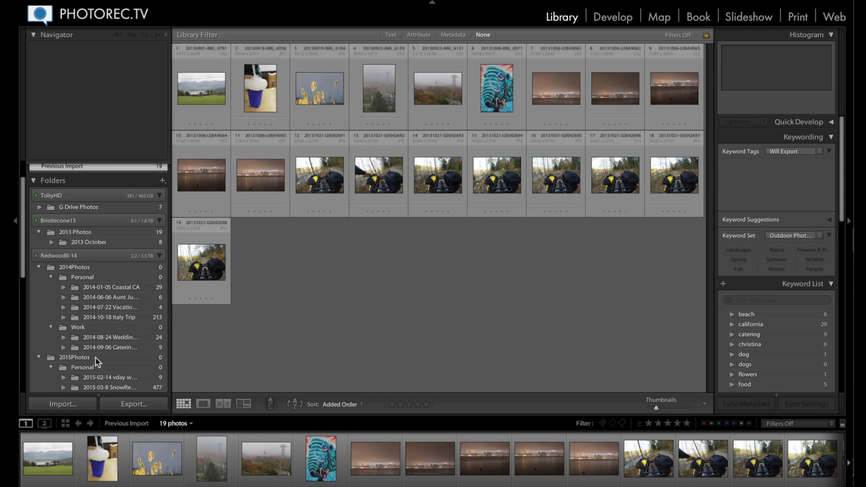
Select the 2013 Photos folder in the Folders panel to display its 19 photos
{"action": "scroll", "coordinate": [104, 353], "scroll_direction": "down", "scroll_amount": 2}
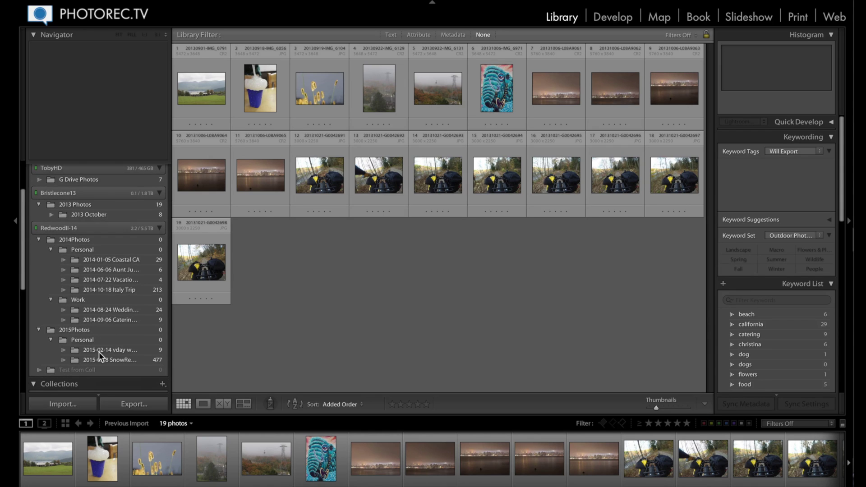
{"action": "scroll", "coordinate": [98, 352], "scroll_direction": "up", "scroll_amount": 4}
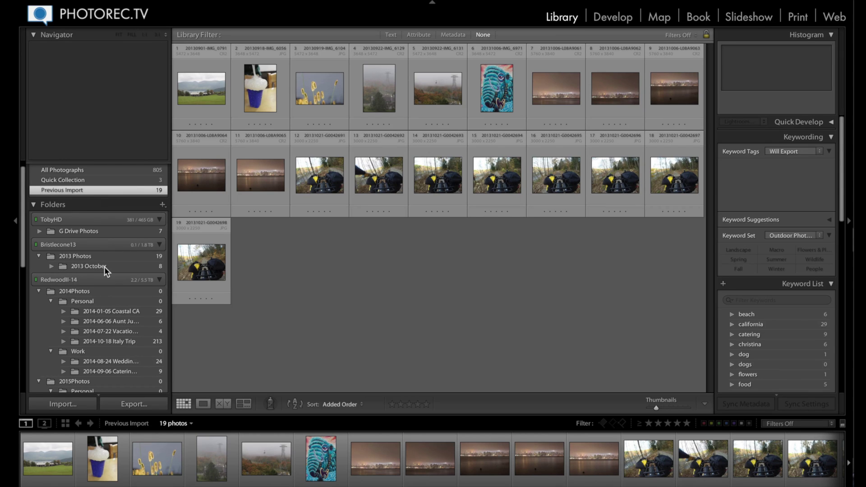
{"action": "left_click", "coordinate": [148, 257]}
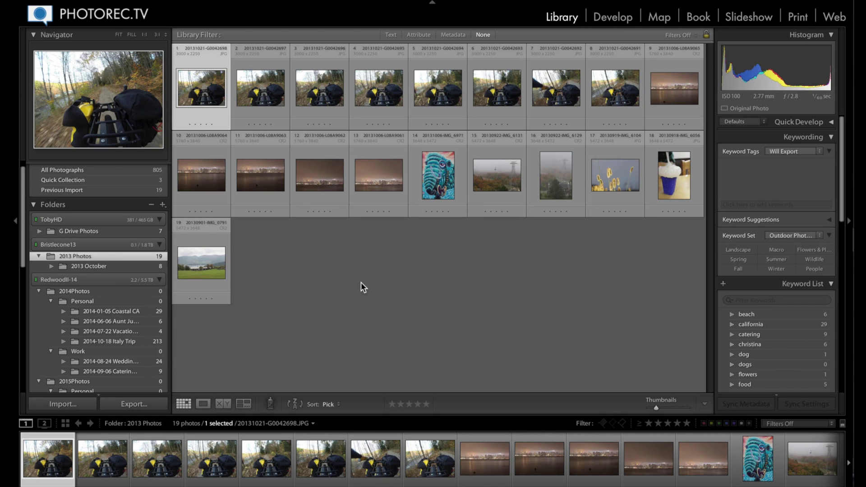
Synchronize the 2013 Photos folder to import its 1035 missing files, totalling 1052 photos
{"action": "right_click", "coordinate": [132, 256]}
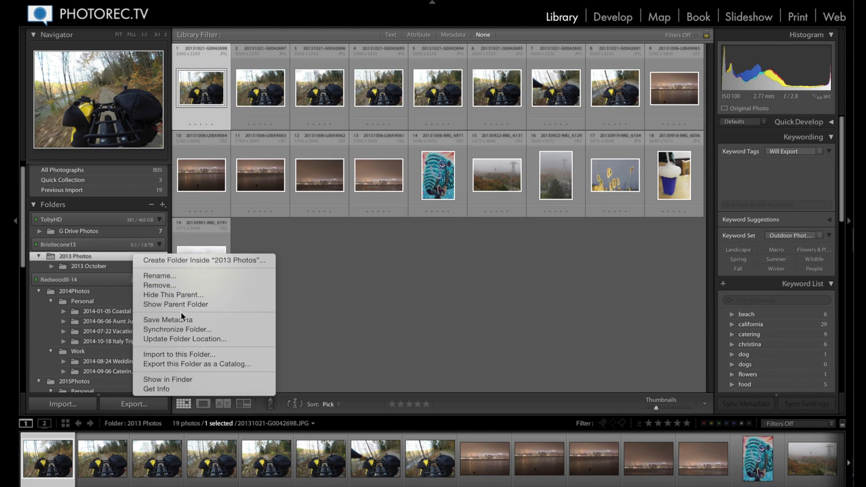
{"action": "left_click", "coordinate": [188, 330]}
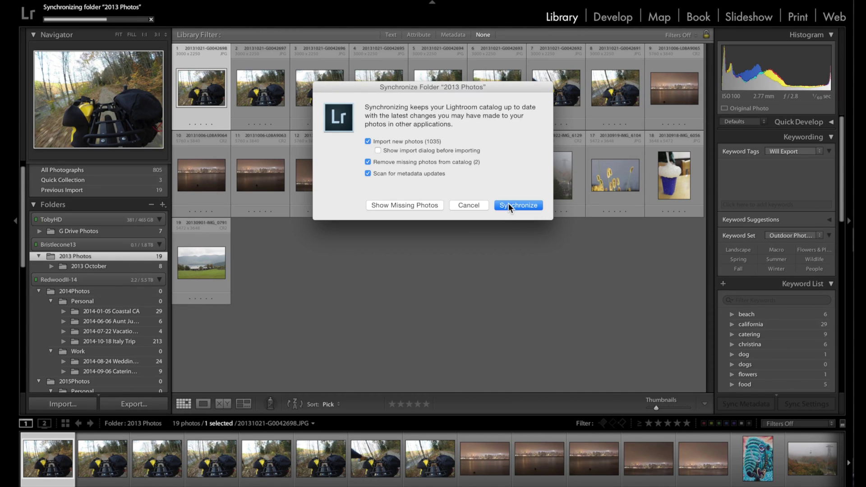
{"action": "left_click", "coordinate": [507, 206]}
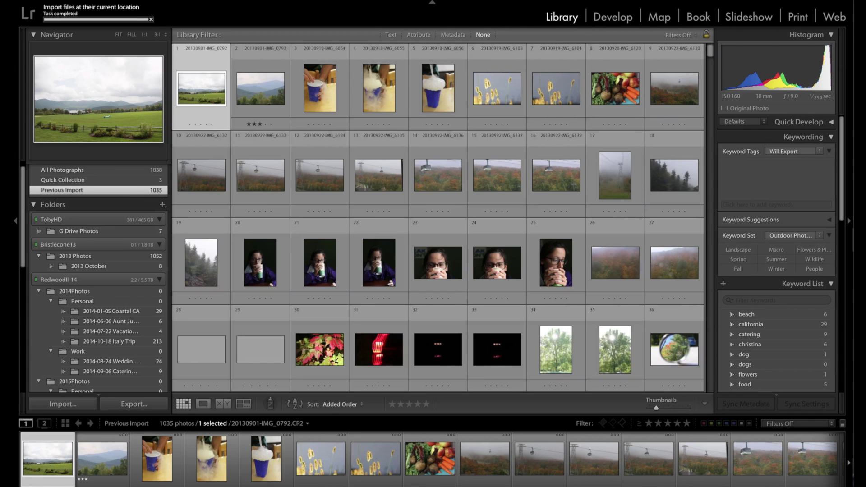
{"action": "key", "text": "super+Tab"}
{"action": "left_click_drag", "start_coordinate": [176, 150], "coordinate": [231, 28]}
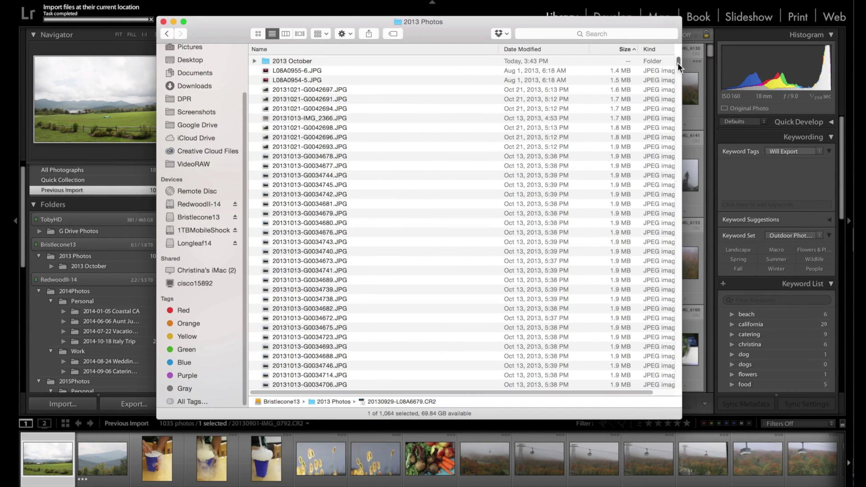
{"action": "scroll", "coordinate": [667, 126], "scroll_direction": "down", "scroll_amount": 10}
{"action": "scroll", "coordinate": [667, 126], "scroll_direction": "down", "scroll_amount": 20}
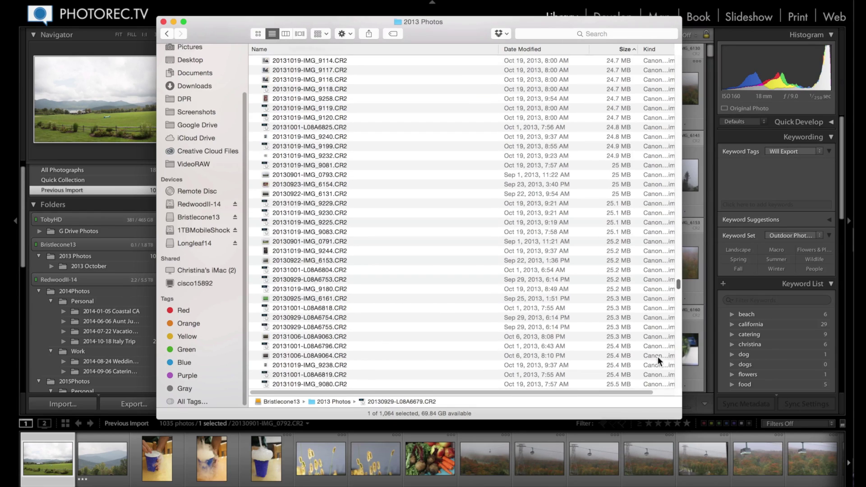
{"action": "scroll", "coordinate": [660, 387], "scroll_direction": "up", "scroll_amount": 20}
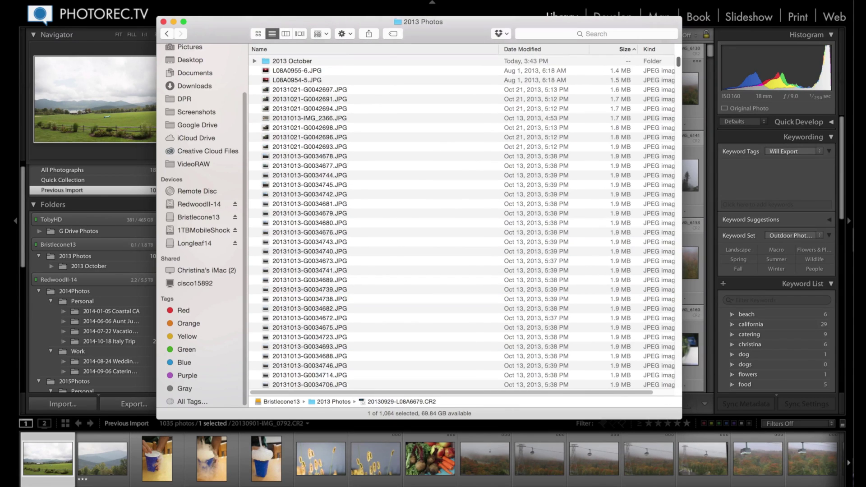
{"action": "key", "text": "super+h"}
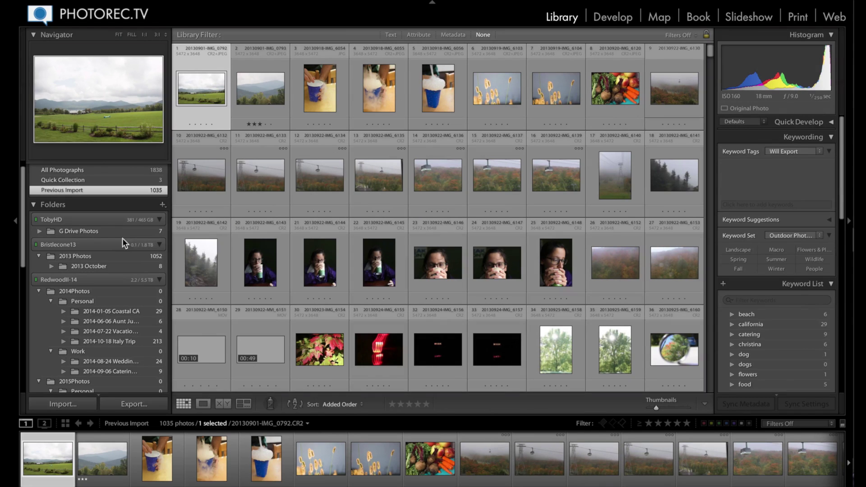
Show the 2013 Photos folder's 1052 photos with the Metadata filter bar open
{"action": "left_click", "coordinate": [140, 256]}
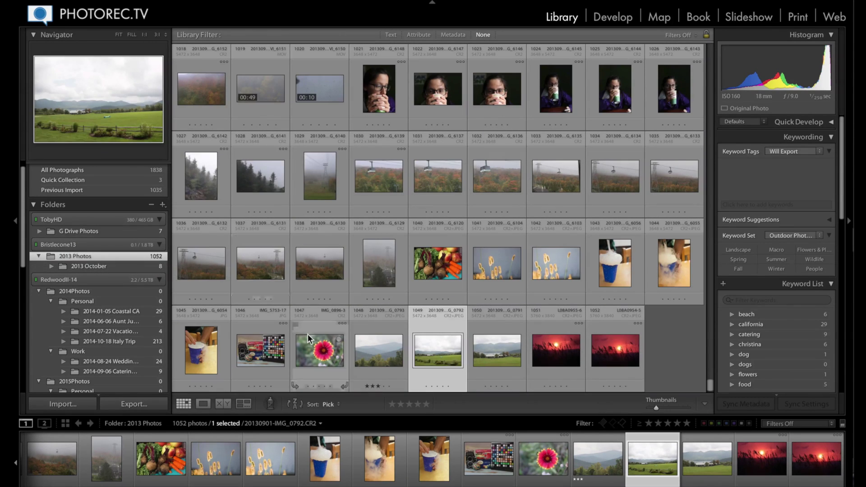
{"action": "left_click", "coordinate": [448, 35]}
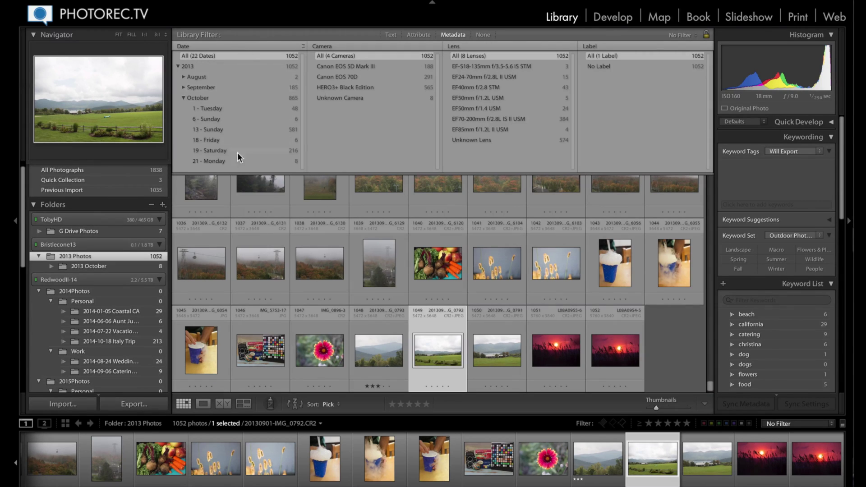
Collapse October and the 2013 year, then re-expand 2013 to list its months
{"action": "left_click", "coordinate": [182, 98]}
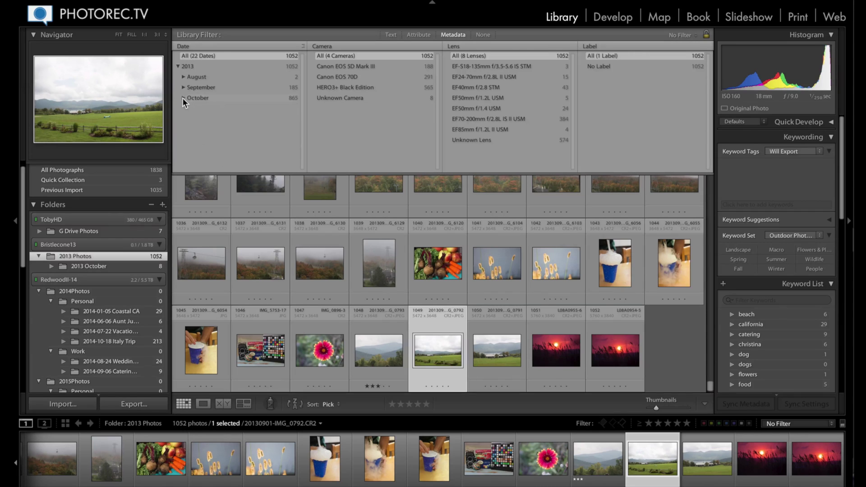
{"action": "left_click", "coordinate": [178, 66]}
{"action": "left_click", "coordinate": [177, 66]}
Switch the Date column to Flat to review individual dates, then back to Hierarchical
{"action": "left_click", "coordinate": [301, 45]}
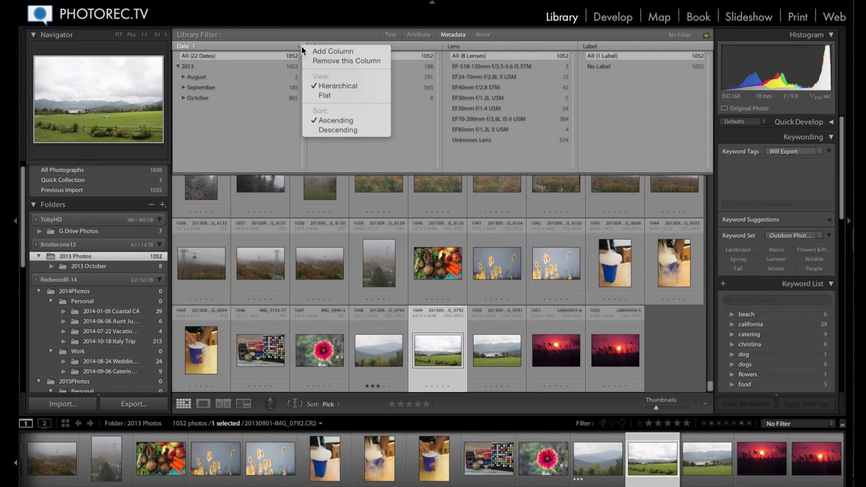
{"action": "left_click", "coordinate": [326, 94]}
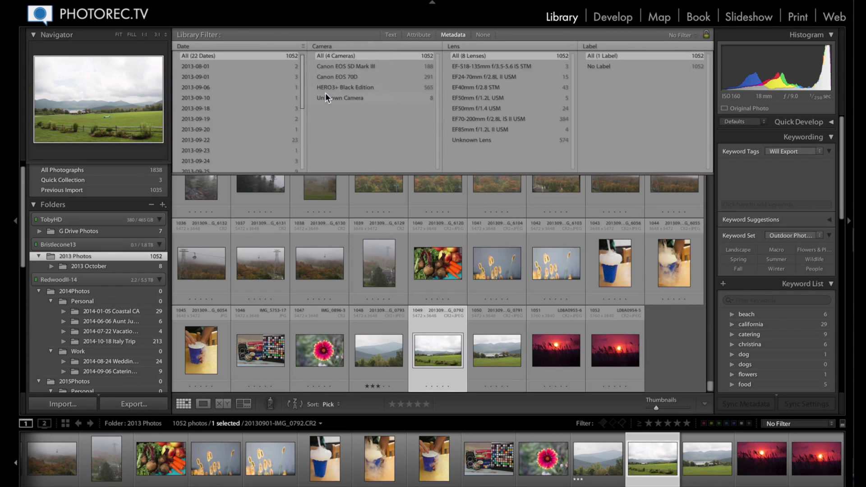
{"action": "scroll", "coordinate": [247, 95], "scroll_direction": "down", "scroll_amount": 5}
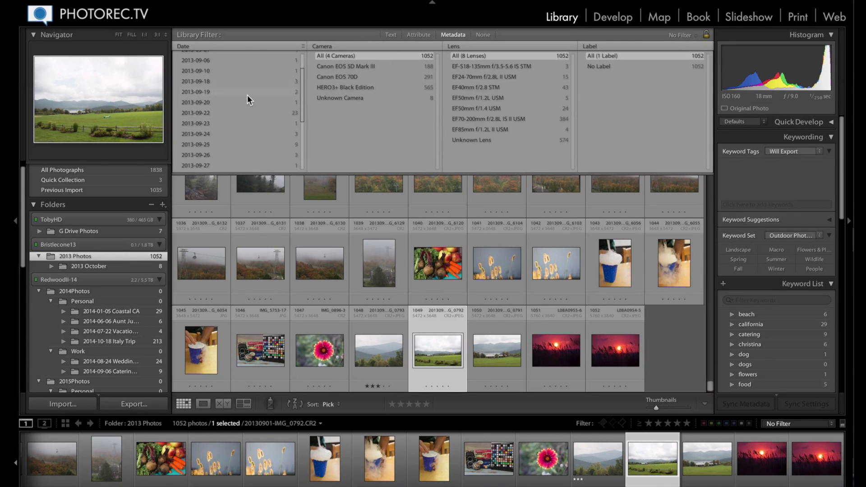
{"action": "scroll", "coordinate": [247, 95], "scroll_direction": "down", "scroll_amount": 2}
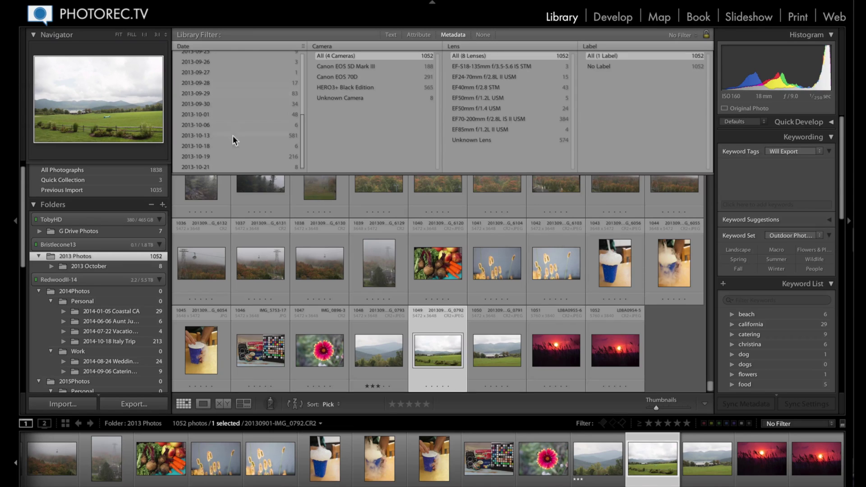
{"action": "scroll", "coordinate": [233, 119], "scroll_direction": "up", "scroll_amount": 2}
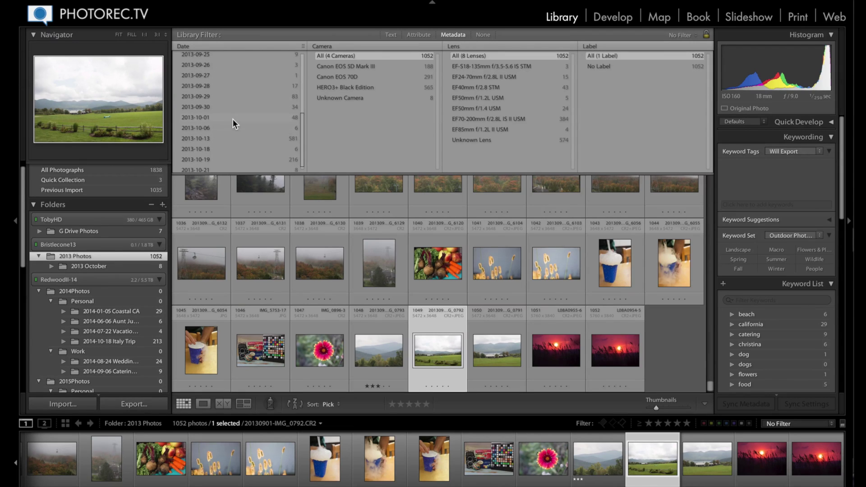
{"action": "scroll", "coordinate": [219, 94], "scroll_direction": "up", "scroll_amount": 3}
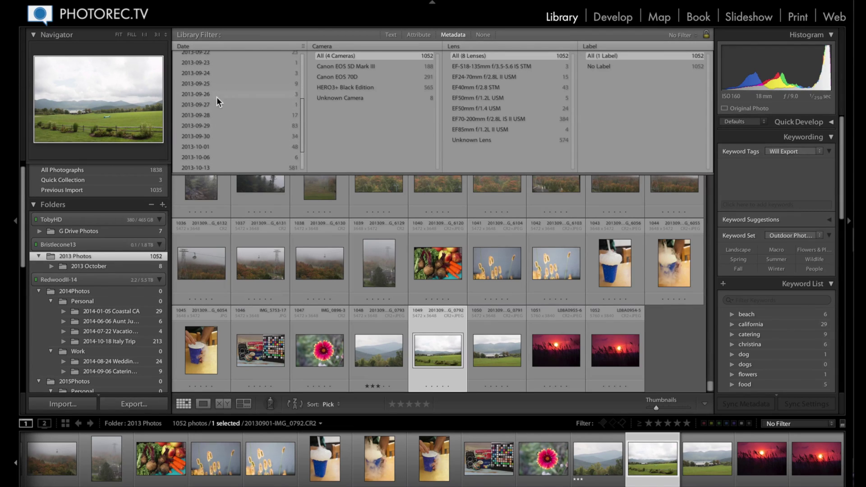
{"action": "scroll", "coordinate": [216, 100], "scroll_direction": "up", "scroll_amount": 1}
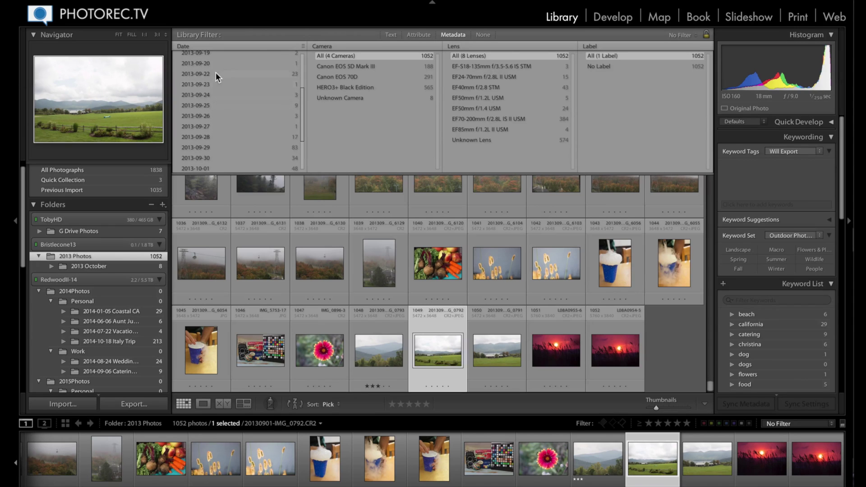
{"action": "scroll", "coordinate": [221, 98], "scroll_direction": "up", "scroll_amount": 3}
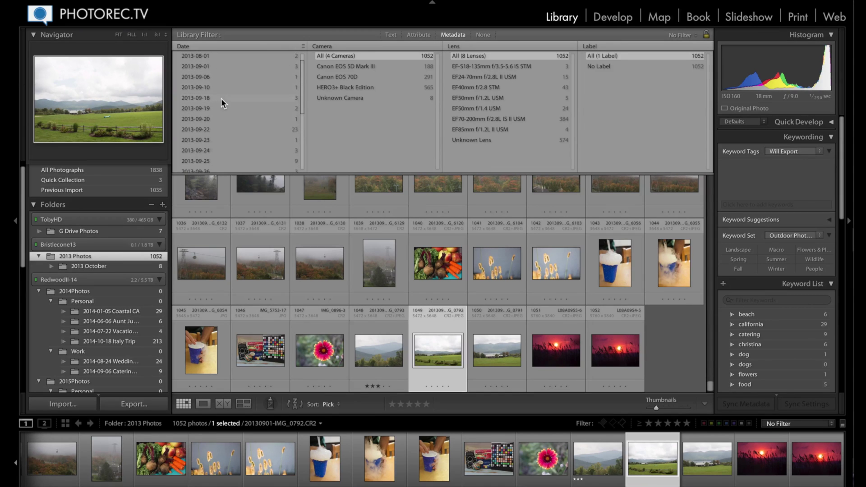
{"action": "left_click", "coordinate": [301, 47]}
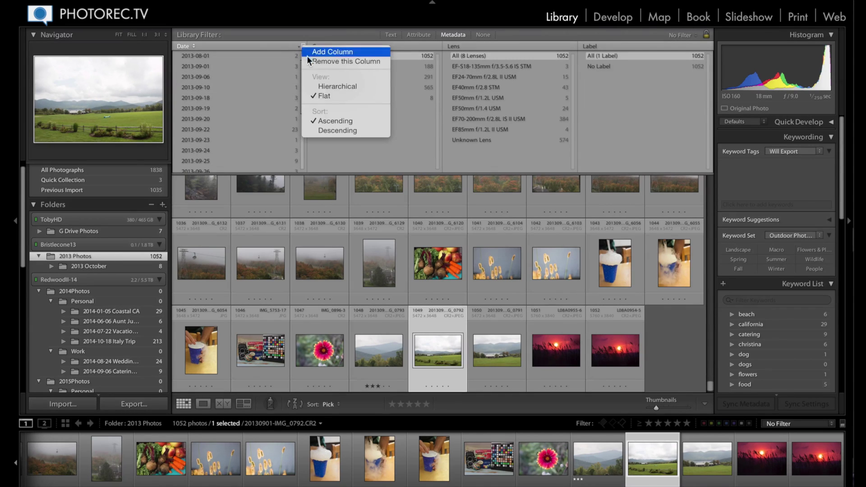
{"action": "left_click", "coordinate": [326, 85]}
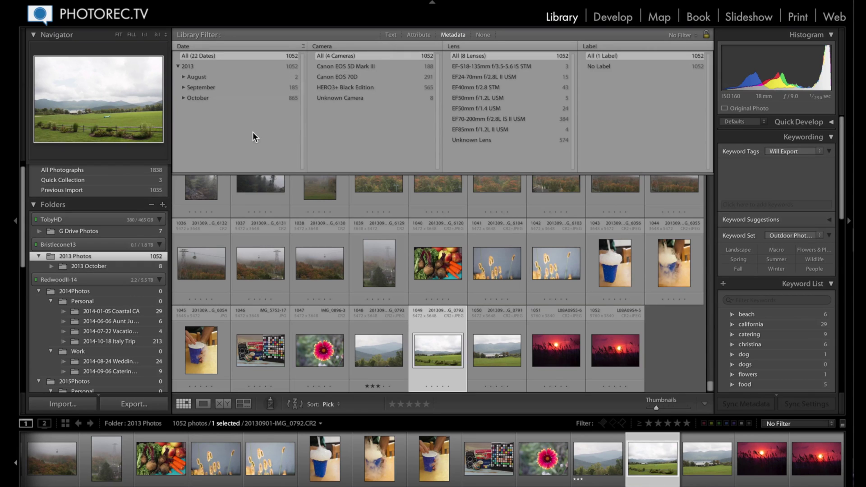
Filter to September's 185 photos and shrink the filter bar to show more thumbnails
{"action": "left_click", "coordinate": [215, 87]}
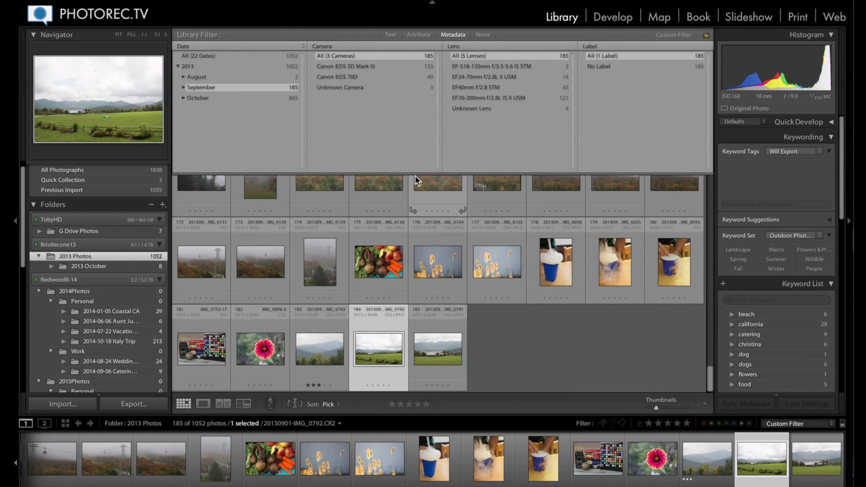
{"action": "left_click_drag", "start_coordinate": [415, 175], "coordinate": [418, 116]}
{"action": "scroll", "coordinate": [417, 259], "scroll_direction": "up", "scroll_amount": 4}
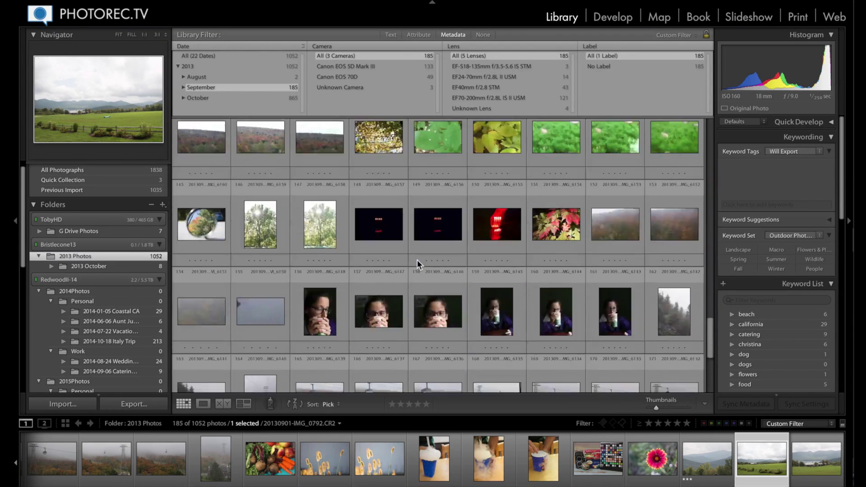
{"action": "scroll", "coordinate": [417, 259], "scroll_direction": "up", "scroll_amount": 15}
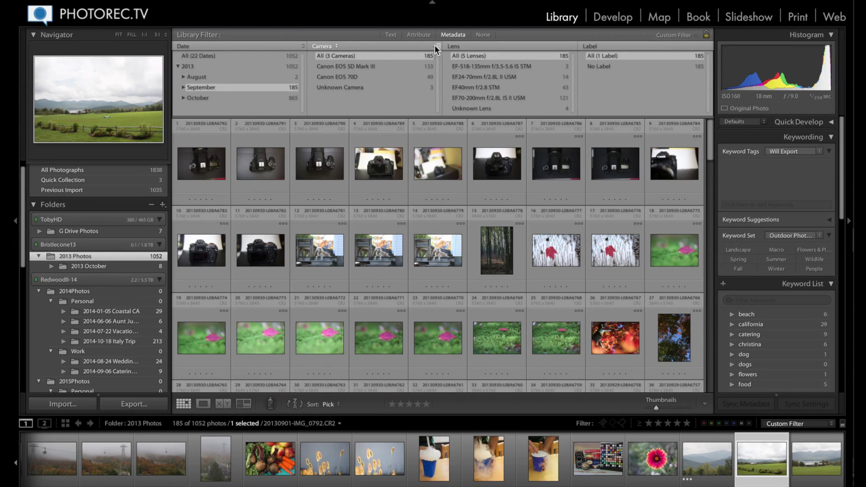
Review the Camera column's metadata field options, leaving it filtering by Camera
{"action": "left_click", "coordinate": [329, 44]}
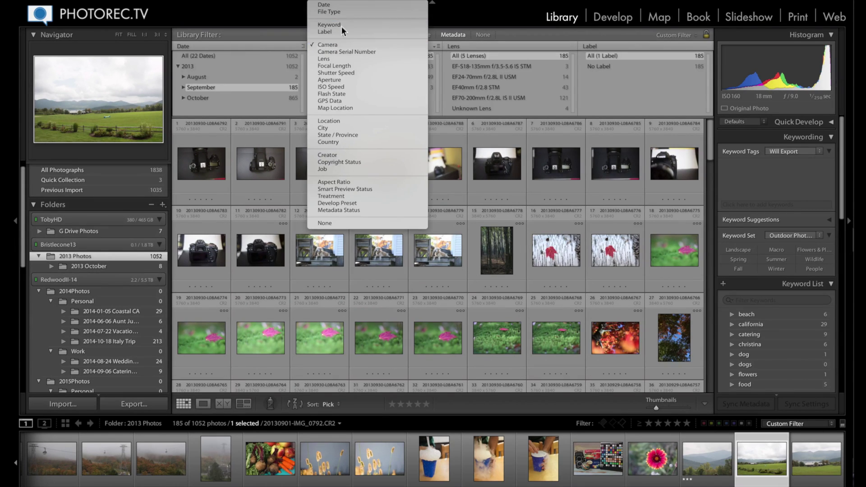
{"action": "left_click", "coordinate": [491, 21]}
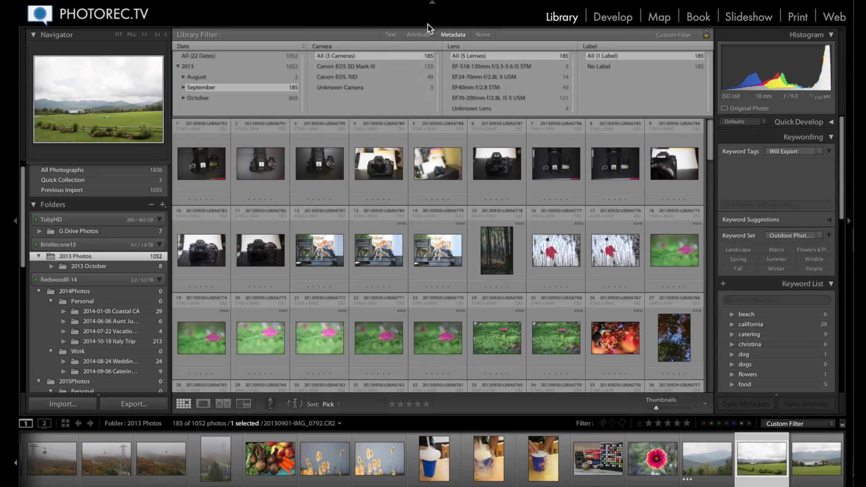
{"action": "left_click", "coordinate": [331, 47]}
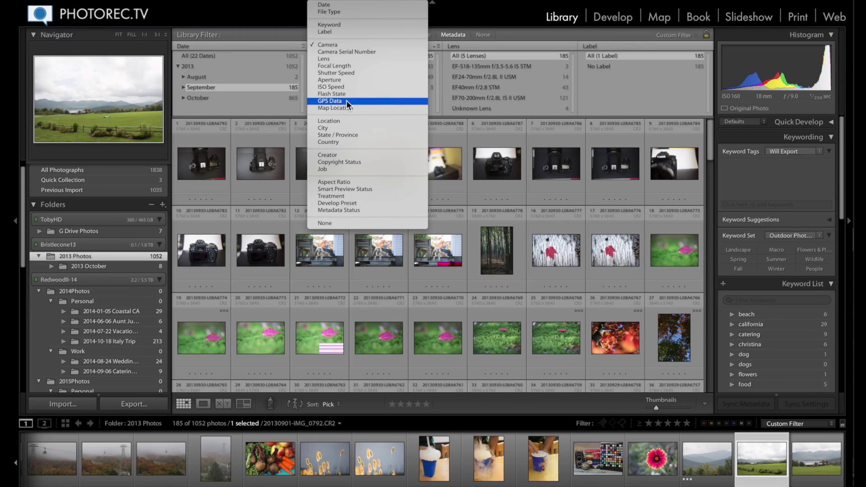
{"action": "left_click", "coordinate": [471, 13]}
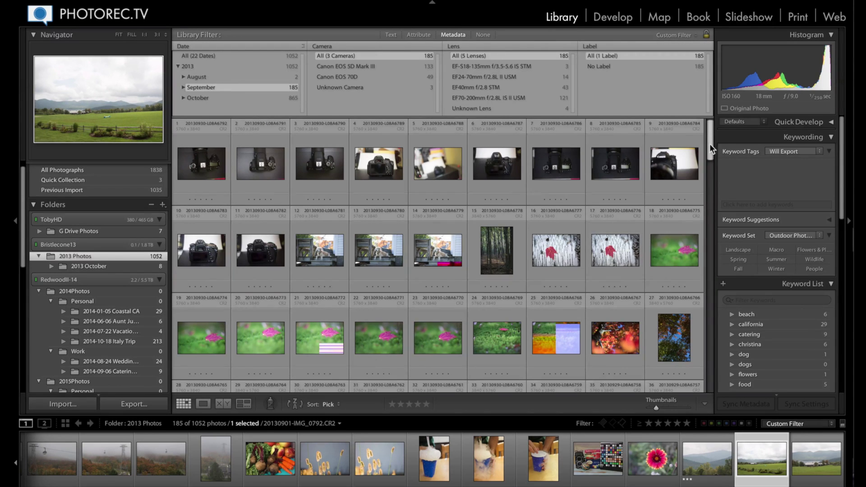
{"action": "mouse_move", "coordinate": [710, 143]}
{"action": "left_mouse_down"}
{"action": "mouse_move", "coordinate": [698, 200]}
{"action": "mouse_move", "coordinate": [699, 386]}
{"action": "mouse_move", "coordinate": [702, 138]}
{"action": "left_mouse_up"}
Select all 185 September photos and create a '2013 September' subfolder including them
{"action": "key", "text": "super+a"}
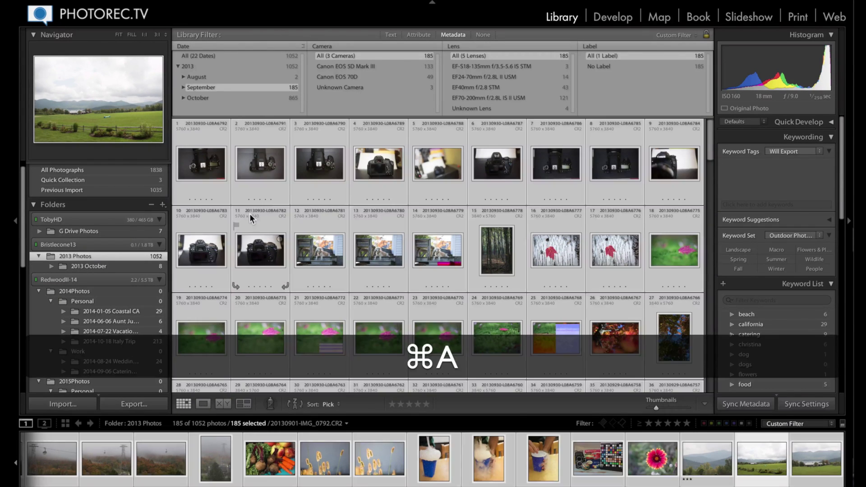
{"action": "right_click", "coordinate": [204, 163]}
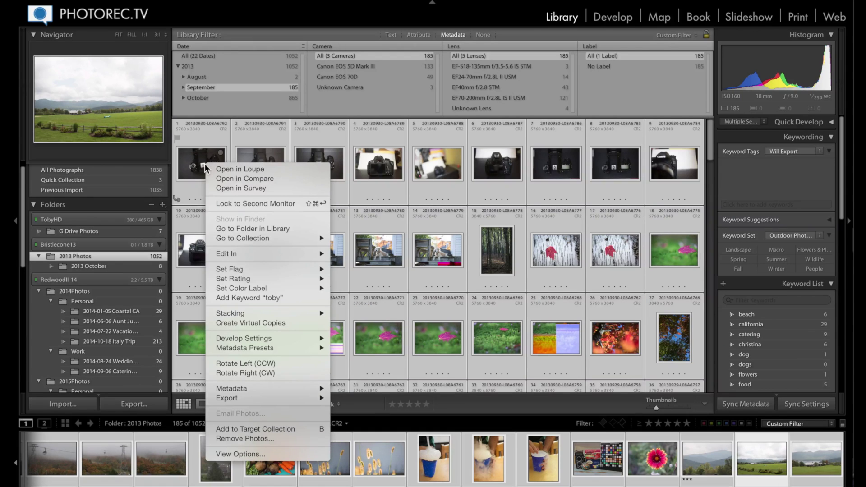
{"action": "left_click", "coordinate": [135, 154]}
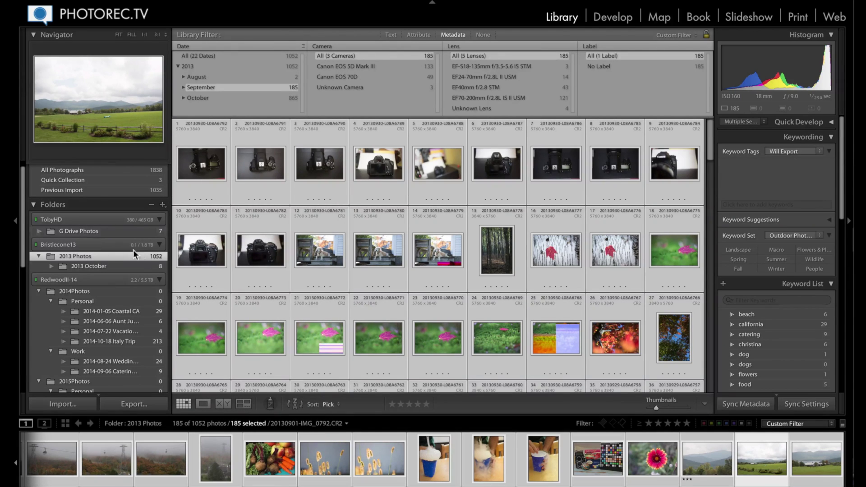
{"action": "left_click", "coordinate": [162, 205]}
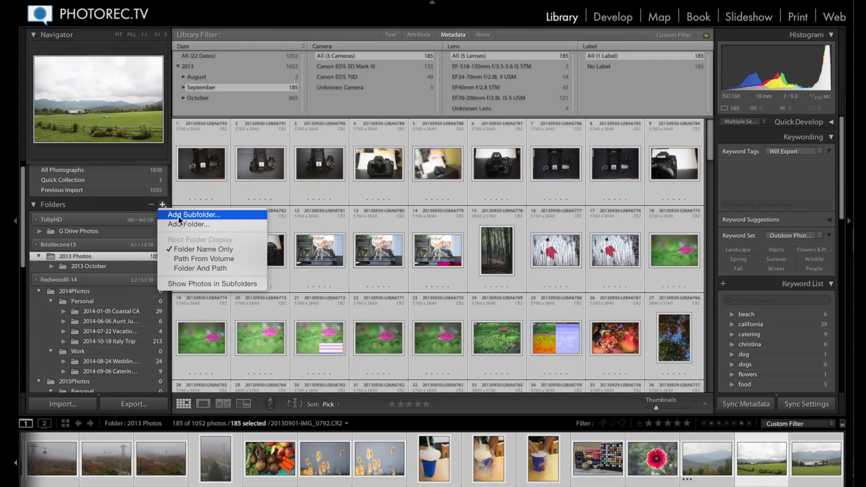
{"action": "left_click", "coordinate": [179, 216]}
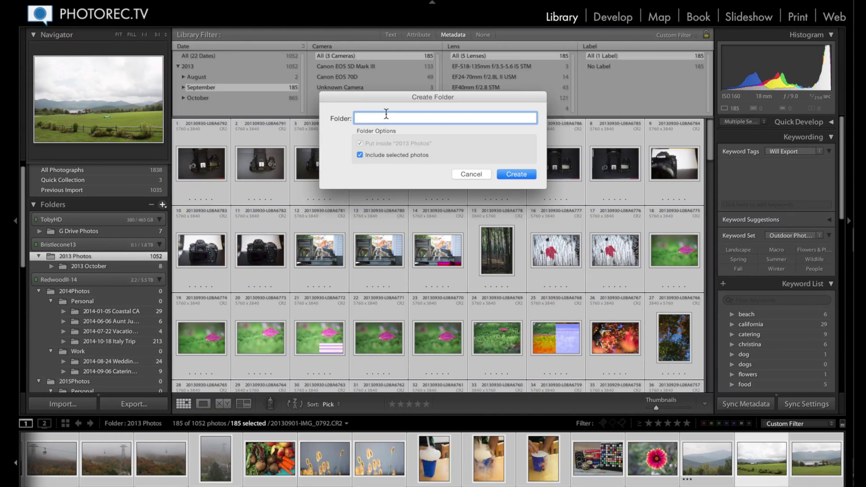
{"action": "type", "text": "2013 Sept"}
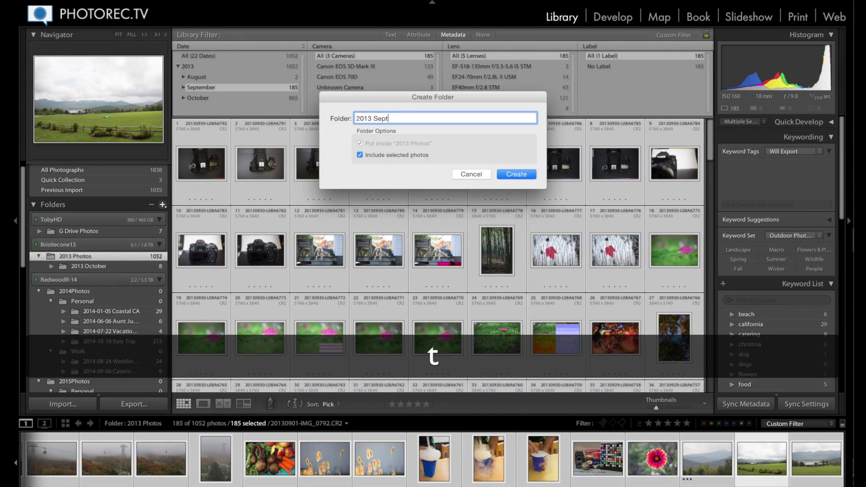
{"action": "type", "text": "ember"}
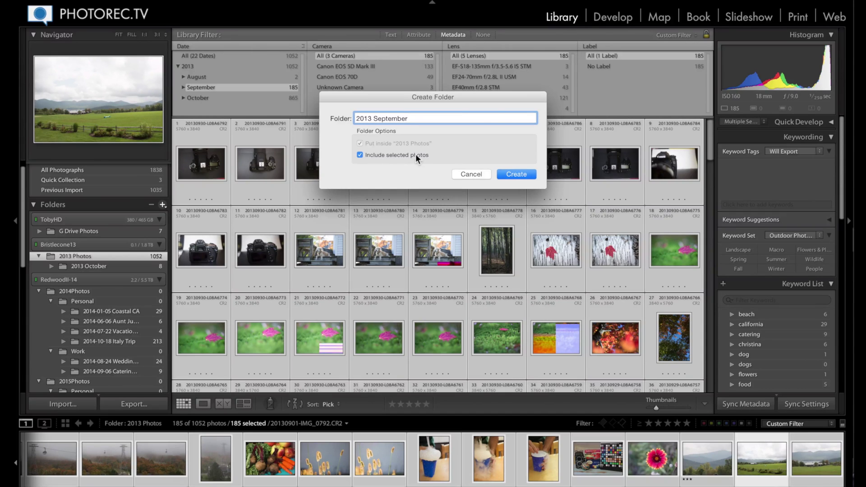
{"action": "left_click", "coordinate": [515, 174]}
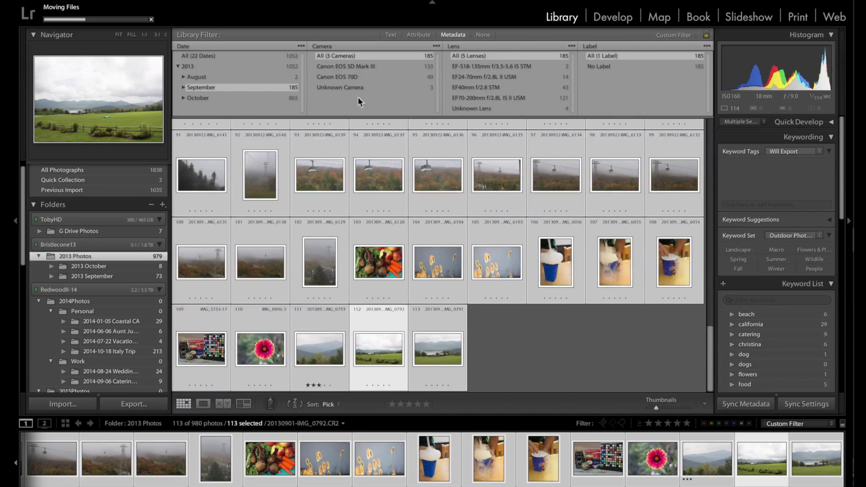
Filter to October 2013's 865 photos, scroll through them, and select them all
{"action": "left_click", "coordinate": [207, 98]}
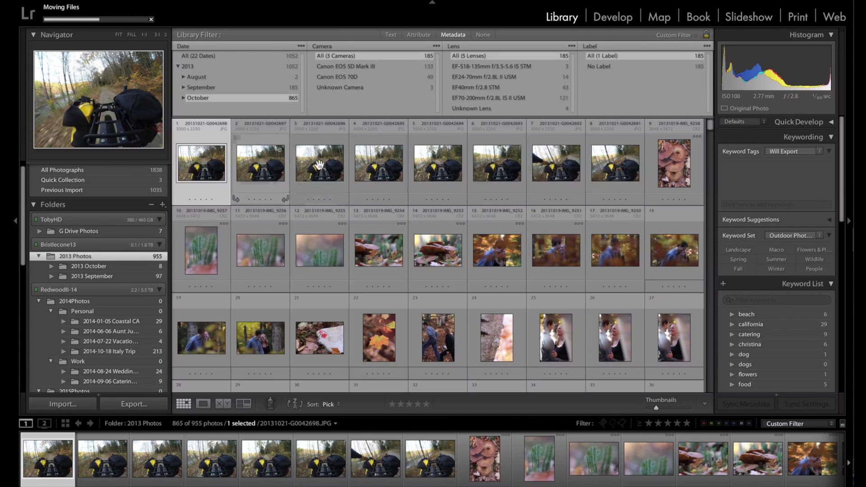
{"action": "scroll", "coordinate": [527, 212], "scroll_direction": "down", "scroll_amount": 3}
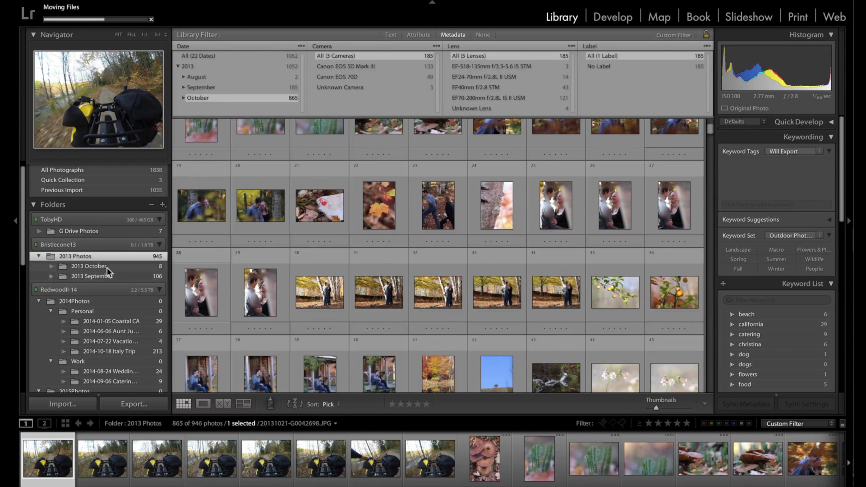
{"action": "scroll", "coordinate": [489, 217], "scroll_direction": "down", "scroll_amount": 8}
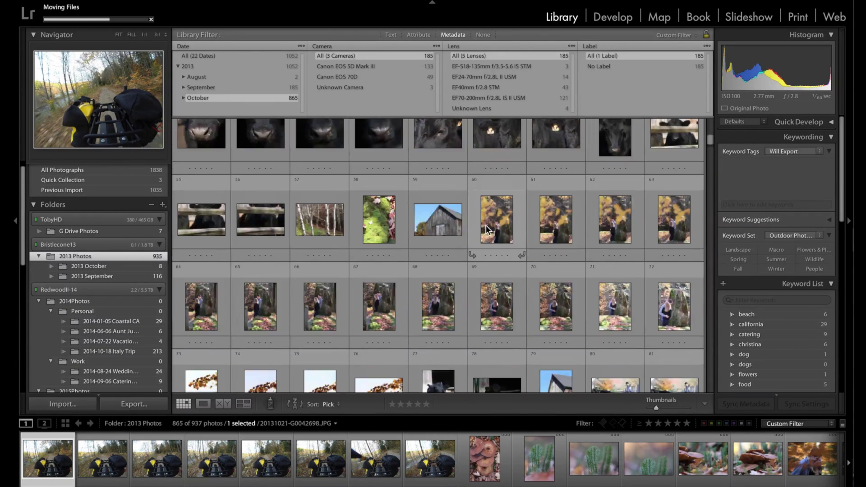
{"action": "scroll", "coordinate": [487, 229], "scroll_direction": "down", "scroll_amount": 14}
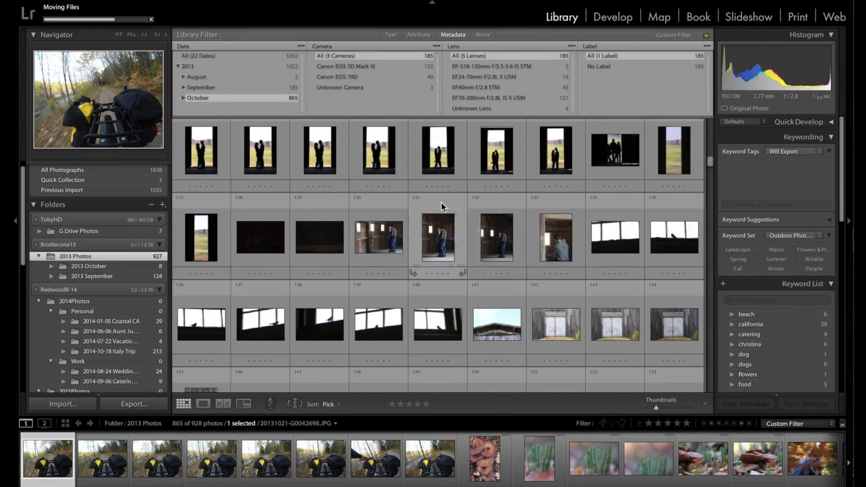
{"action": "scroll", "coordinate": [440, 206], "scroll_direction": "down", "scroll_amount": 8}
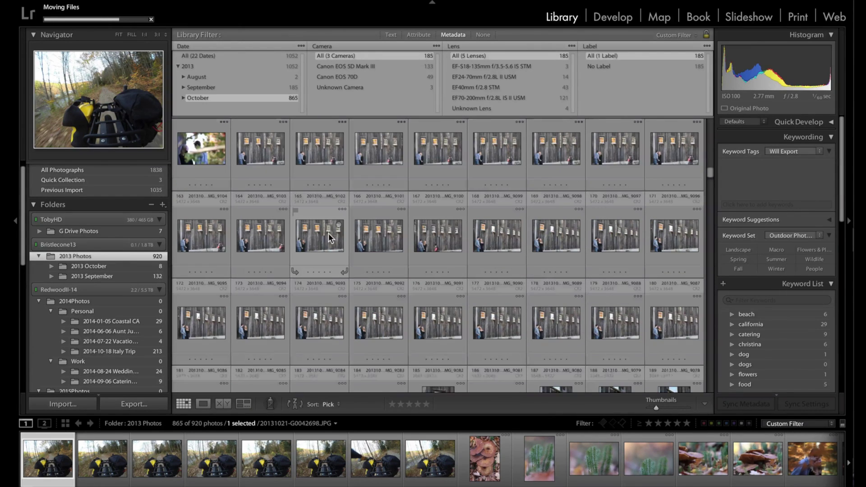
{"action": "key", "text": "super+a"}
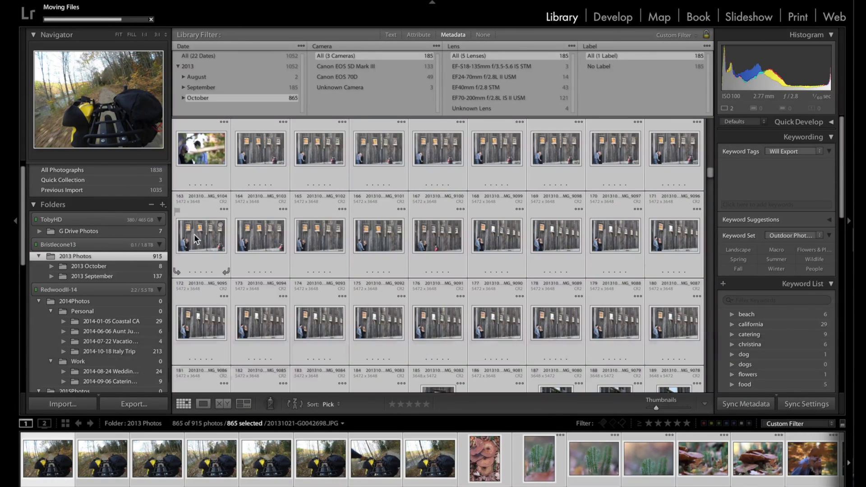
Drag the selected October photos onto the 2013 October folder and confirm the move
{"action": "left_click_drag", "start_coordinate": [196, 239], "coordinate": [112, 263]}
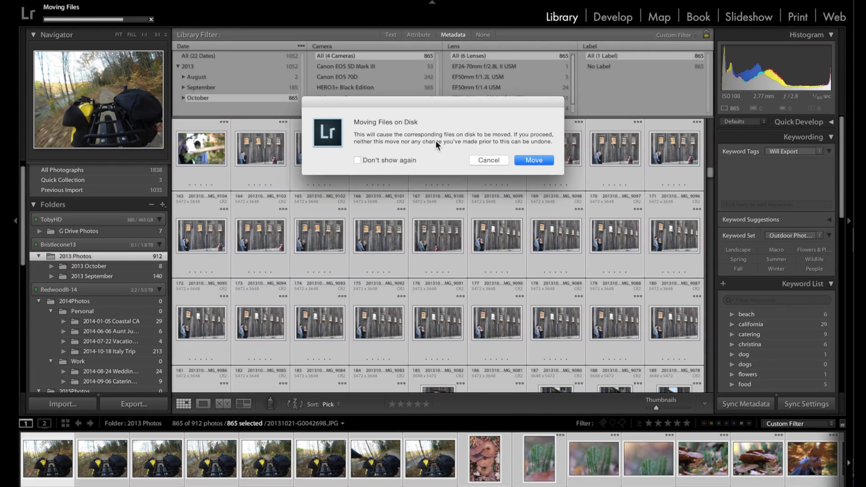
{"action": "left_click", "coordinate": [534, 159]}
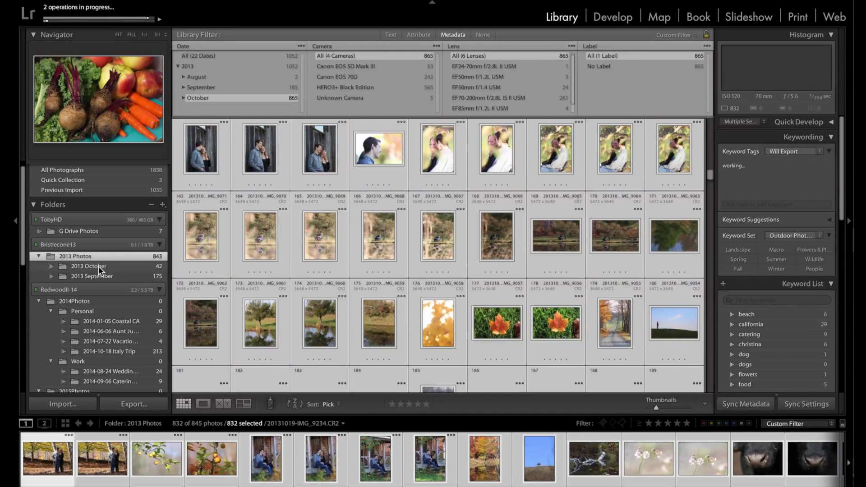
Open the 2013 September folder and scroll through its 185 photos
{"action": "left_click", "coordinate": [99, 274]}
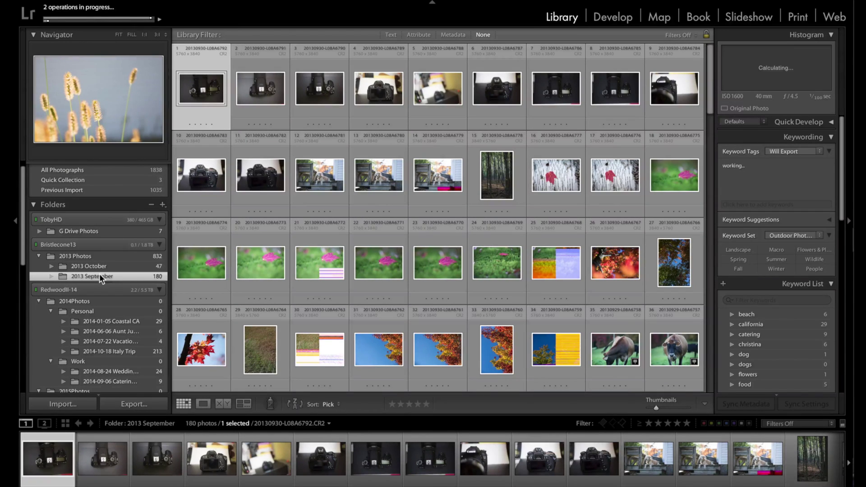
{"action": "scroll", "coordinate": [478, 235], "scroll_direction": "down", "scroll_amount": 3}
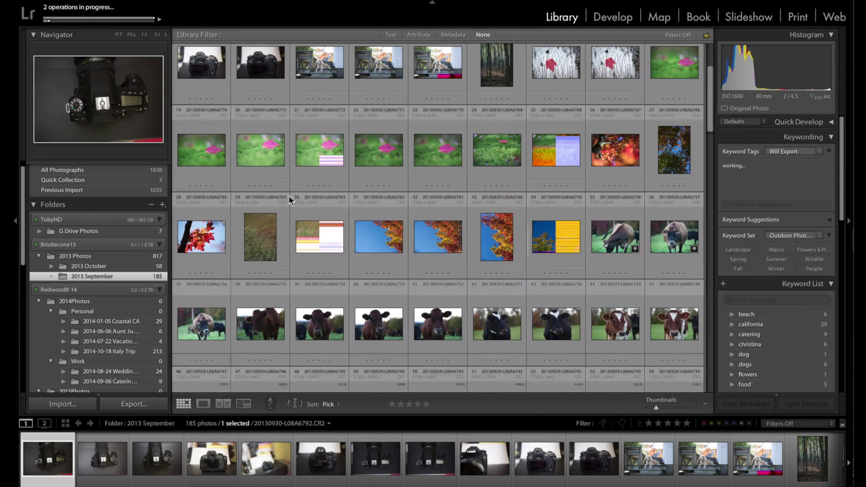
{"action": "scroll", "coordinate": [290, 199], "scroll_direction": "down", "scroll_amount": 4}
{"action": "scroll", "coordinate": [532, 171], "scroll_direction": "down", "scroll_amount": 5}
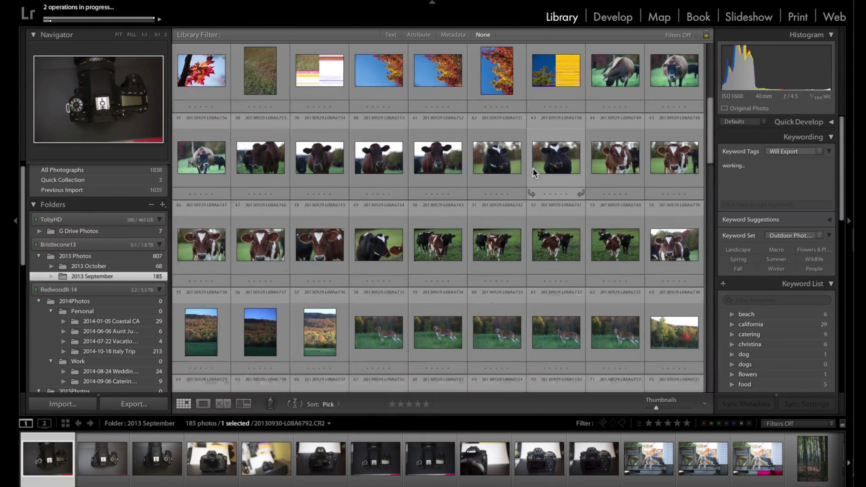
{"action": "scroll", "coordinate": [439, 199], "scroll_direction": "down", "scroll_amount": 8}
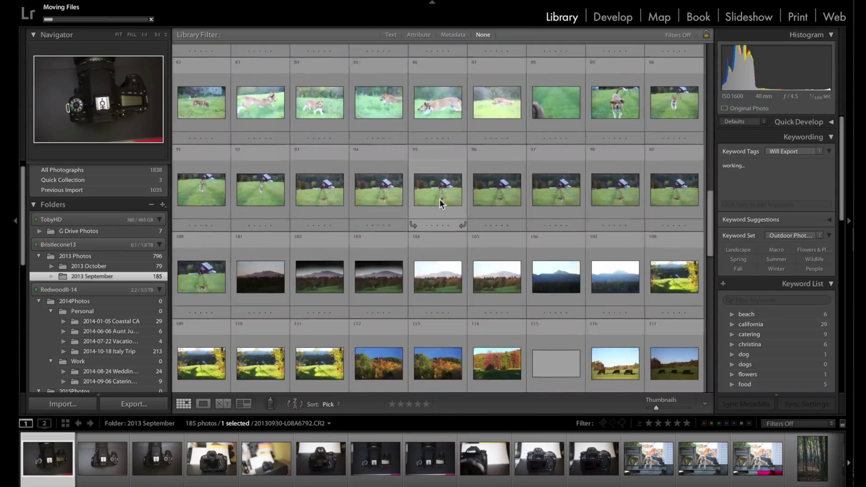
{"action": "scroll", "coordinate": [439, 199], "scroll_direction": "down", "scroll_amount": 3}
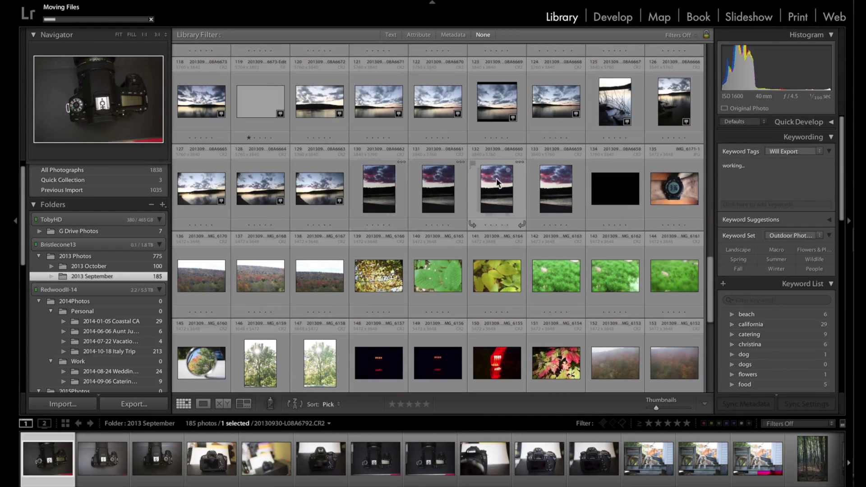
{"action": "scroll", "coordinate": [423, 211], "scroll_direction": "down", "scroll_amount": 2}
{"action": "scroll", "coordinate": [439, 203], "scroll_direction": "down", "scroll_amount": 5}
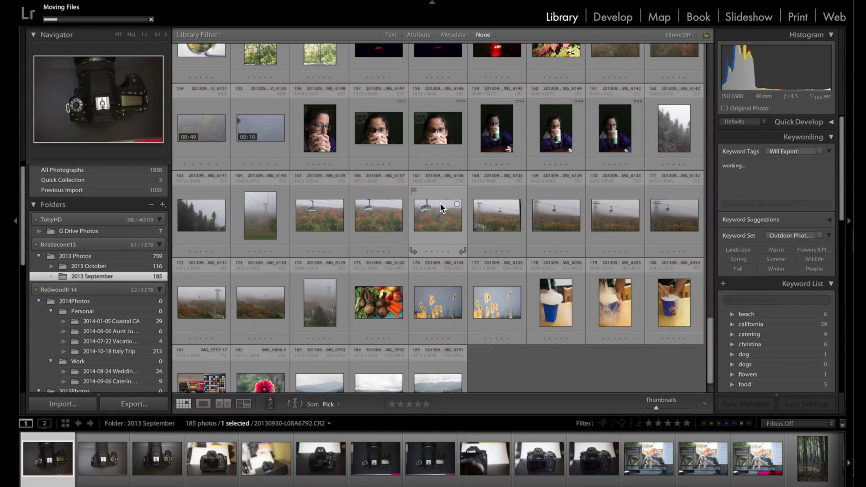
{"action": "scroll", "coordinate": [473, 189], "scroll_direction": "down", "scroll_amount": 1}
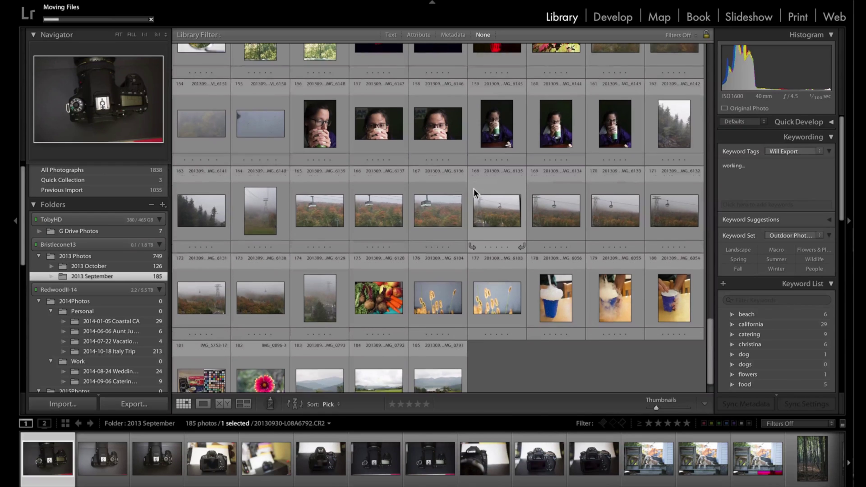
{"action": "scroll", "coordinate": [473, 189], "scroll_direction": "up", "scroll_amount": 1}
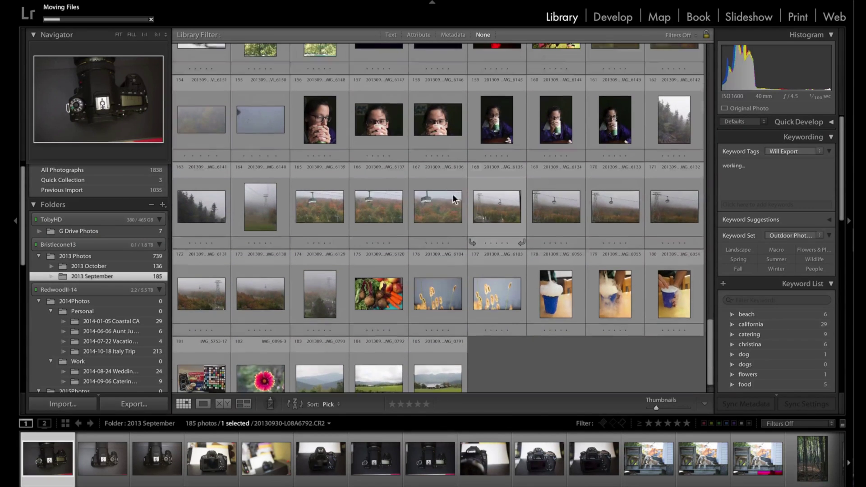
Expand October's days in the Date filter, pick 13 - Sunday, then expand September
{"action": "left_click", "coordinate": [452, 34]}
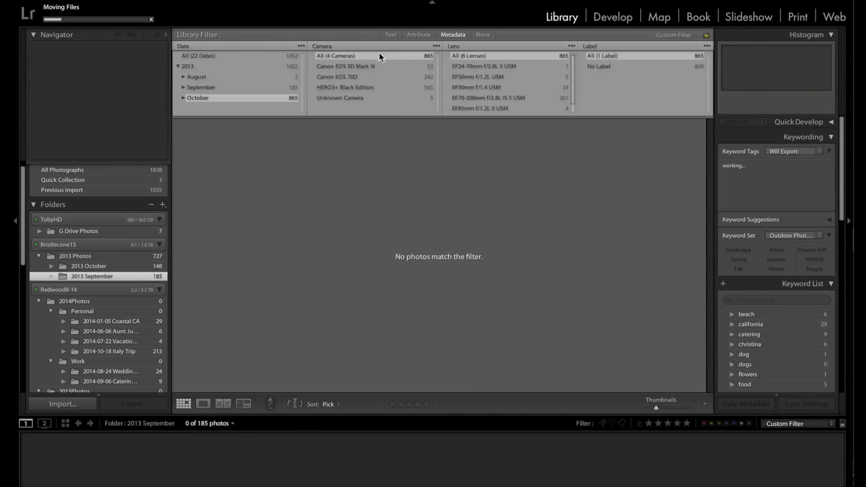
{"action": "left_click", "coordinate": [183, 98]}
{"action": "left_click_drag", "start_coordinate": [251, 117], "coordinate": [246, 209]}
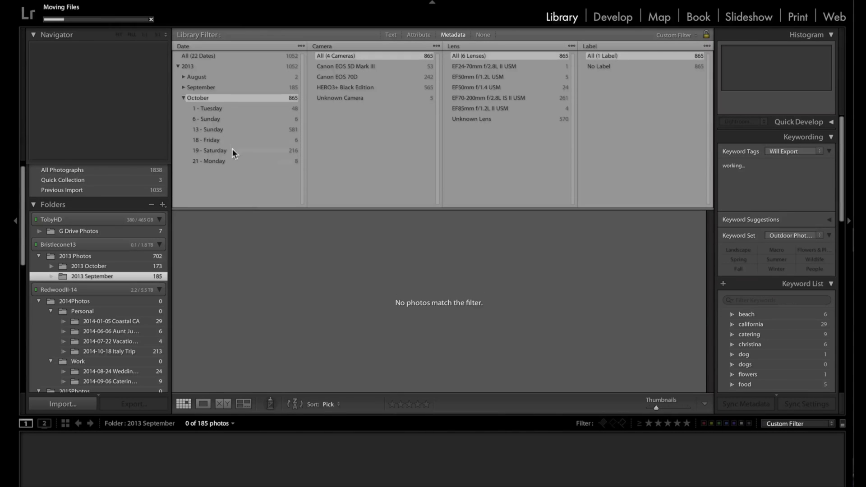
{"action": "left_click", "coordinate": [226, 129]}
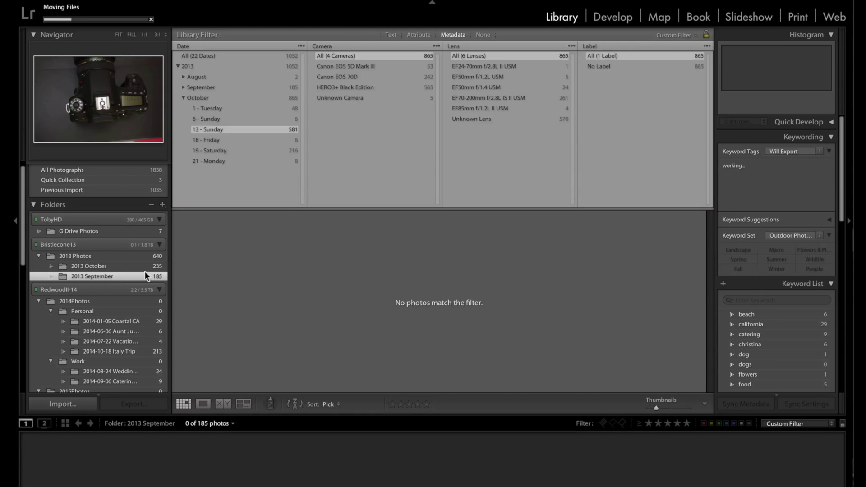
{"action": "left_click", "coordinate": [182, 87]}
Collapse September in the date filter, open the 2013 October folder and show the metadata filter columns
{"action": "left_click", "coordinate": [184, 86]}
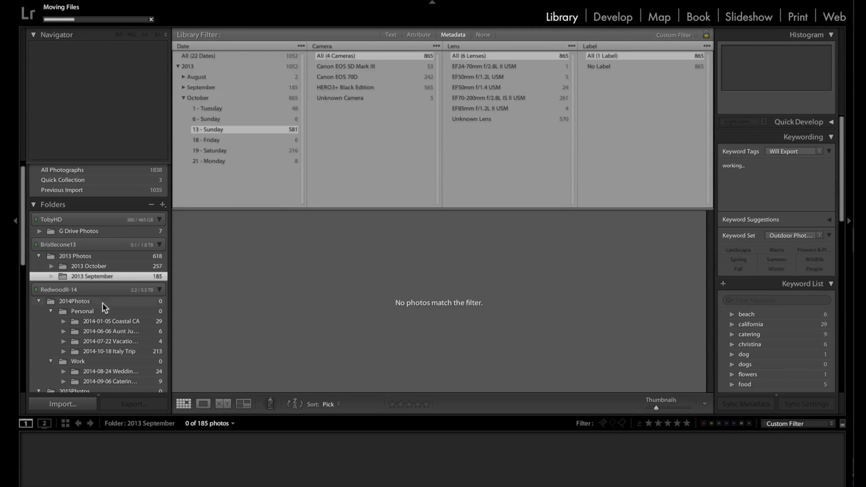
{"action": "left_click", "coordinate": [110, 266]}
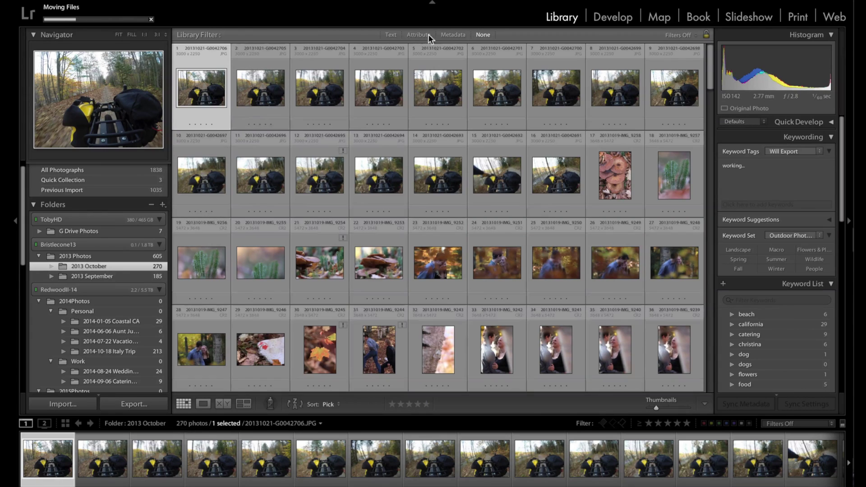
{"action": "left_click", "coordinate": [453, 35]}
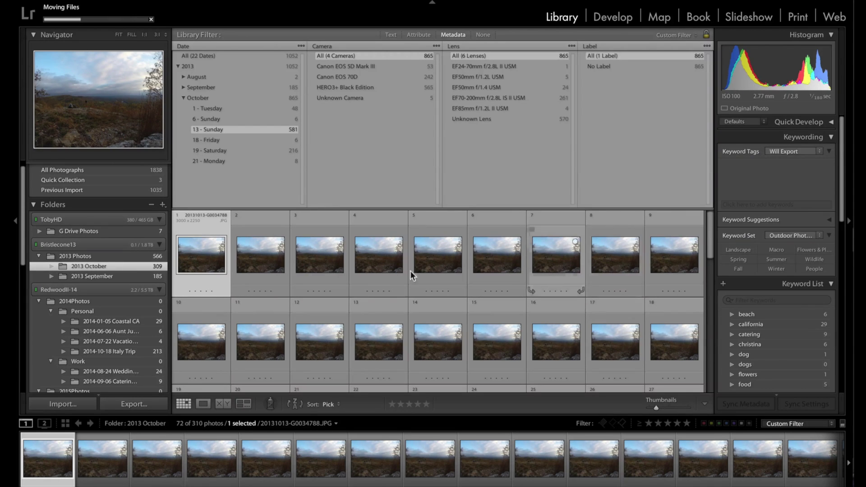
Browse the October grid, picking out a couple of the landscape shots
{"action": "scroll", "coordinate": [367, 290], "scroll_direction": "down", "scroll_amount": 5}
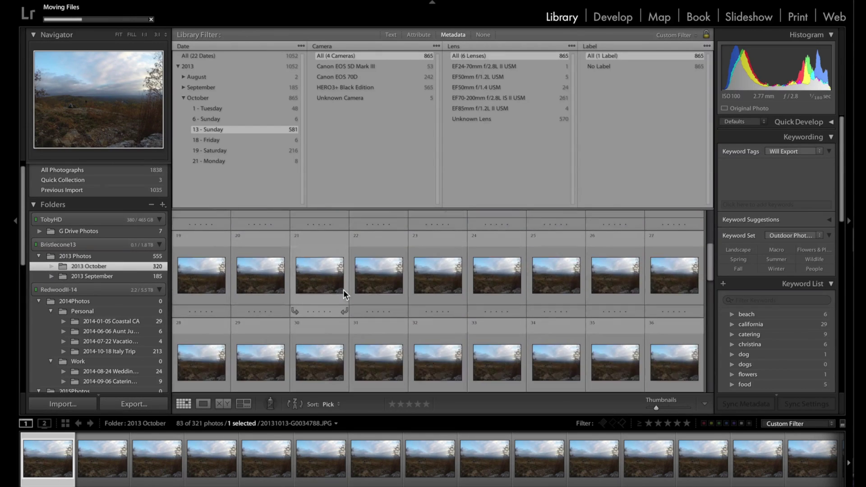
{"action": "scroll", "coordinate": [344, 294], "scroll_direction": "down", "scroll_amount": 10}
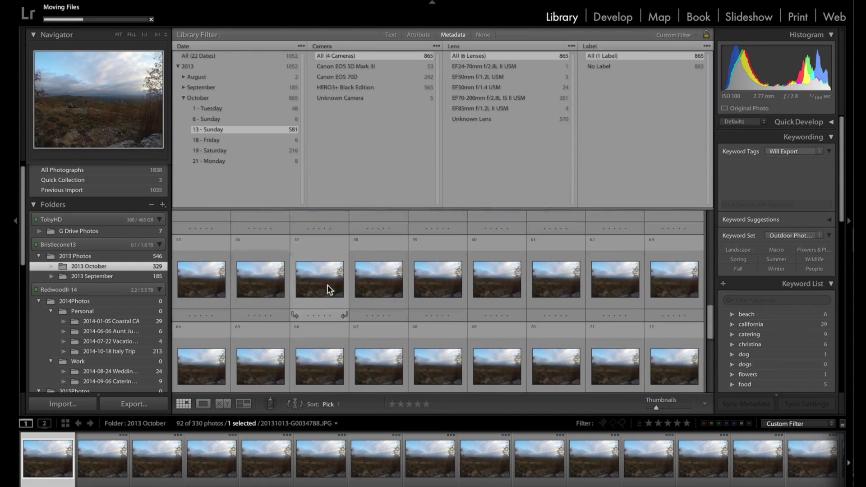
{"action": "left_click", "coordinate": [253, 277]}
{"action": "left_click", "coordinate": [329, 282]}
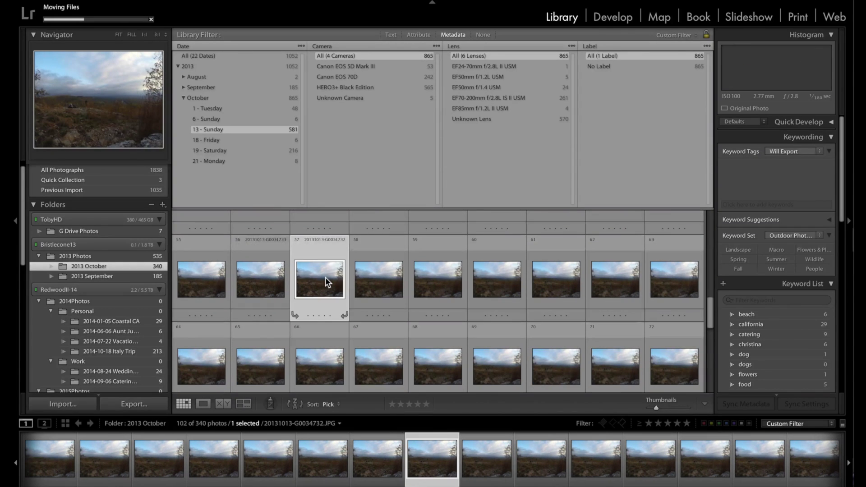
{"action": "scroll", "coordinate": [326, 280], "scroll_direction": "down", "scroll_amount": 4}
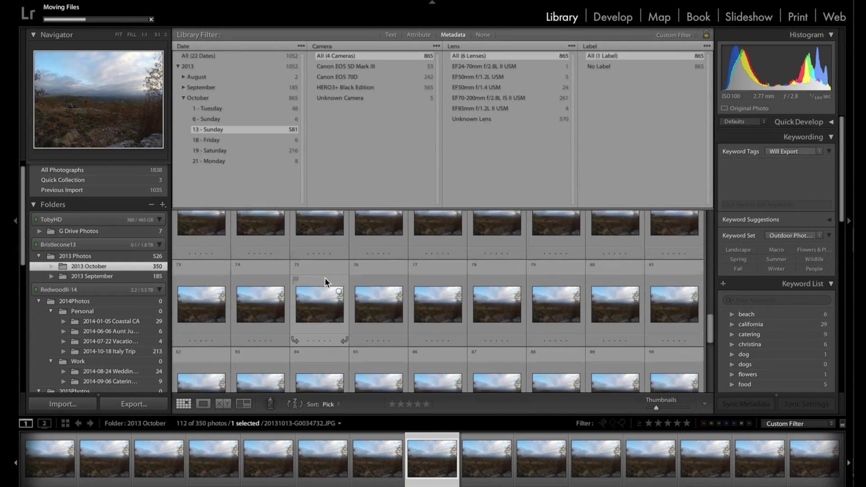
{"action": "scroll", "coordinate": [325, 278], "scroll_direction": "down", "scroll_amount": 8}
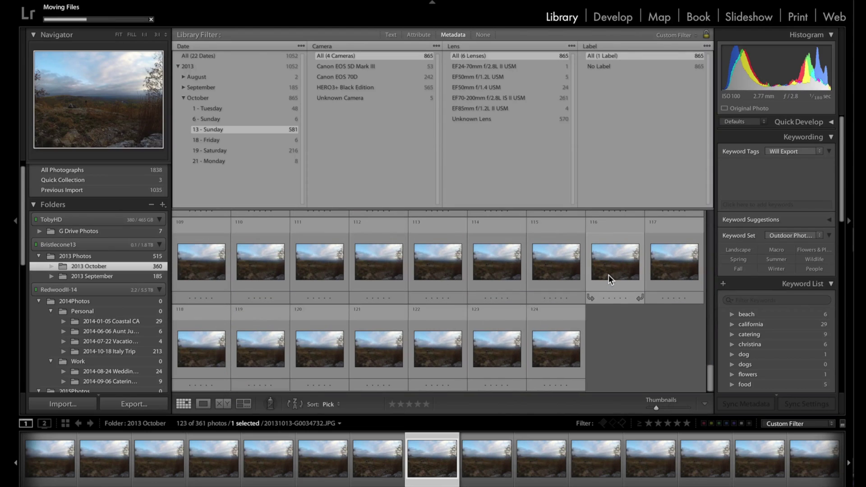
{"action": "scroll", "coordinate": [355, 277], "scroll_direction": "down", "scroll_amount": 2}
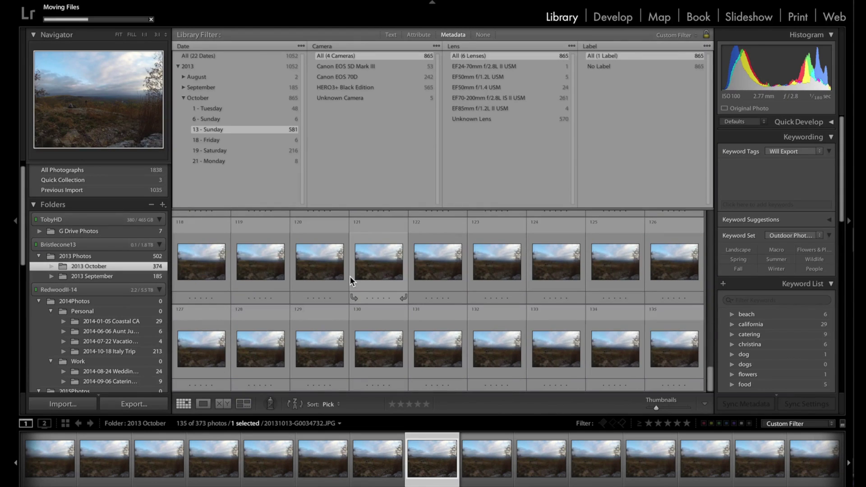
{"action": "scroll", "coordinate": [351, 276], "scroll_direction": "down", "scroll_amount": 1}
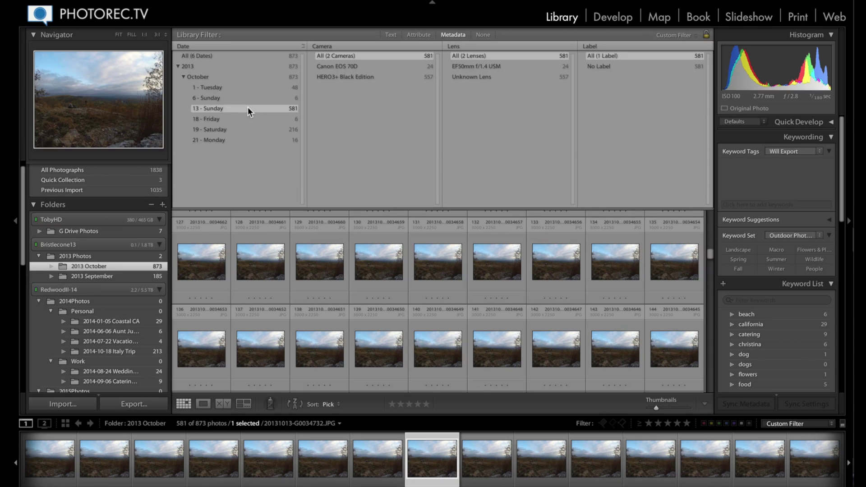
{"action": "scroll", "coordinate": [556, 299], "scroll_direction": "down", "scroll_amount": 5}
{"action": "scroll", "coordinate": [561, 293], "scroll_direction": "down", "scroll_amount": 15}
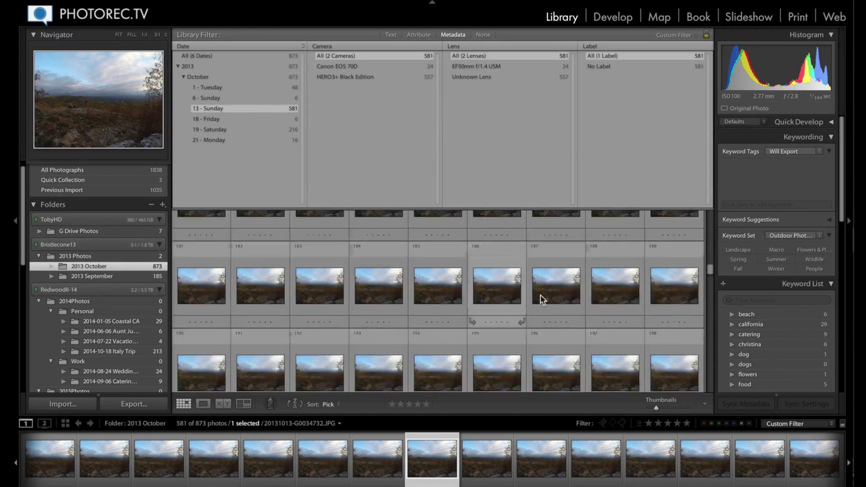
{"action": "scroll", "coordinate": [561, 293], "scroll_direction": "down", "scroll_amount": 12}
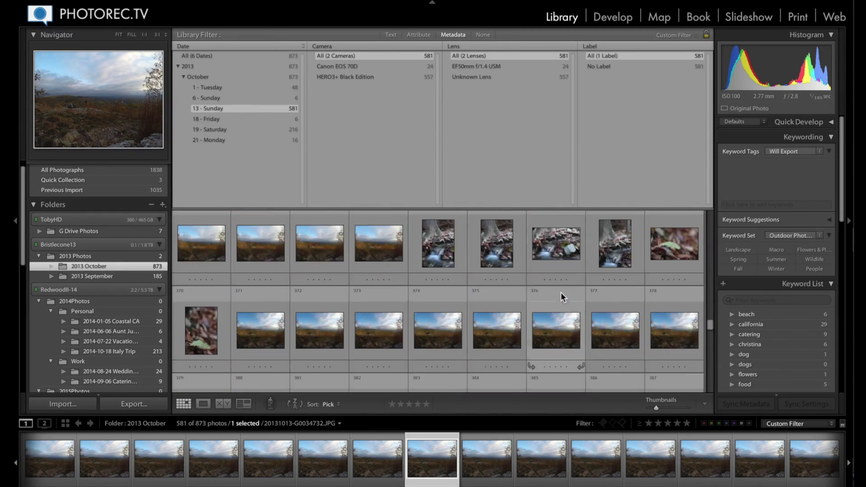
{"action": "scroll", "coordinate": [563, 293], "scroll_direction": "up", "scroll_amount": 3}
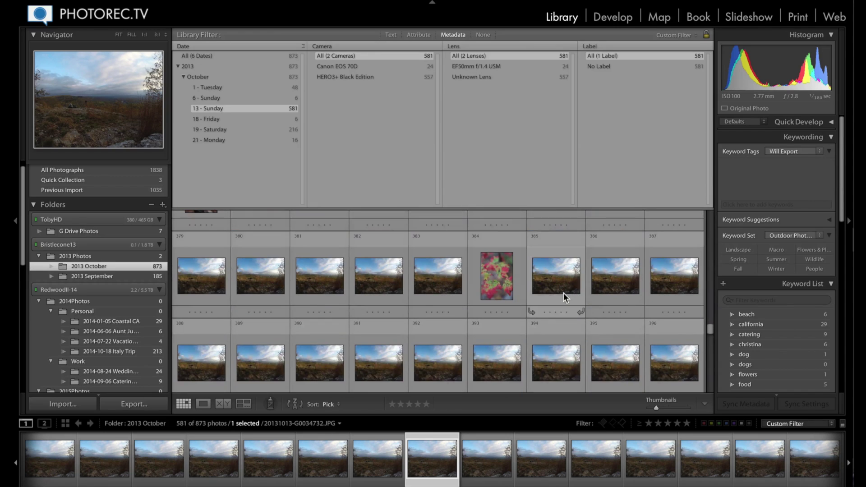
Inspect red-leaf photo 384, then filter the grid to the HERO3+ Black Edition camera
{"action": "left_click", "coordinate": [496, 299]}
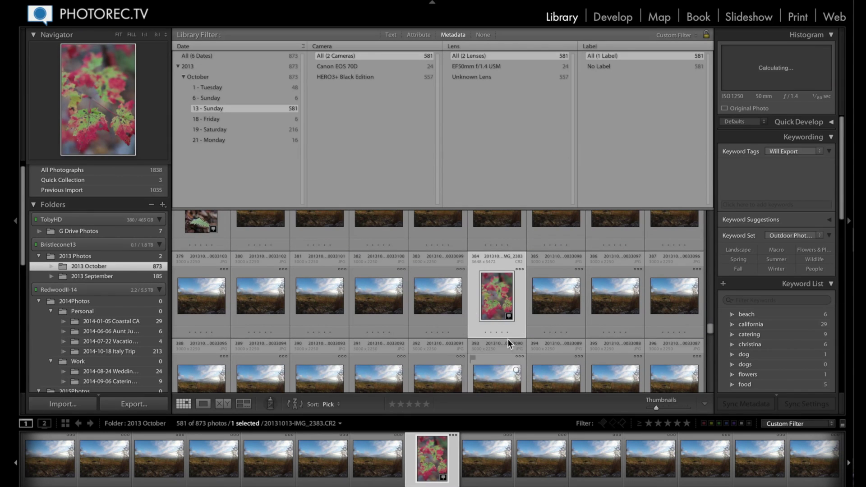
{"action": "scroll", "coordinate": [510, 304], "scroll_direction": "up", "scroll_amount": 2}
{"action": "scroll", "coordinate": [397, 293], "scroll_direction": "down", "scroll_amount": 2}
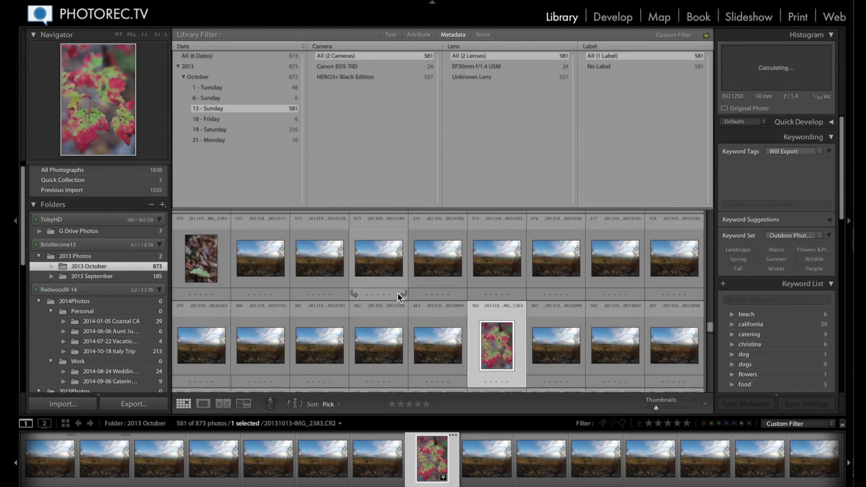
{"action": "scroll", "coordinate": [349, 293], "scroll_direction": "up", "scroll_amount": 2}
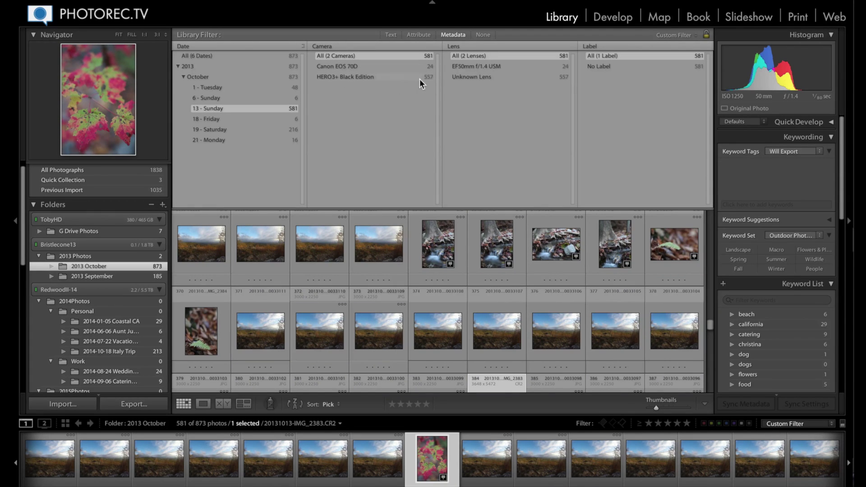
{"action": "left_click", "coordinate": [348, 78]}
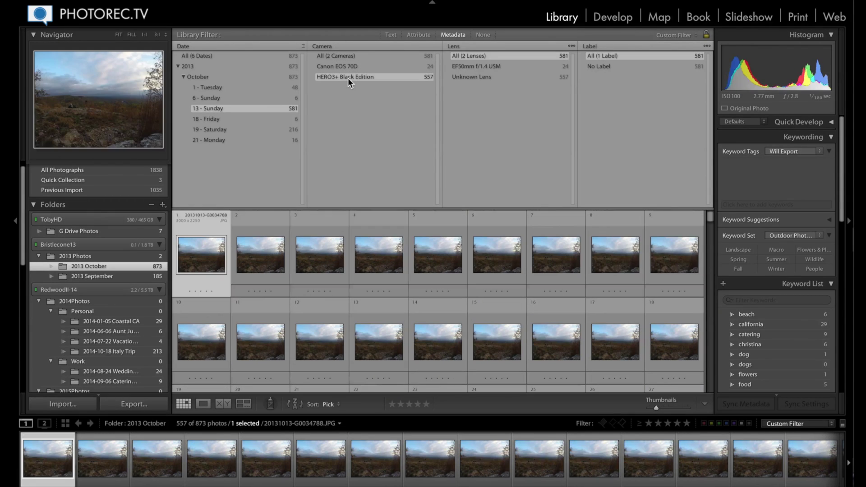
Switch the Camera filter to Canon EOS 70D and back to HERO3+ Black Edition, then select all 557 photos
{"action": "left_click", "coordinate": [353, 66]}
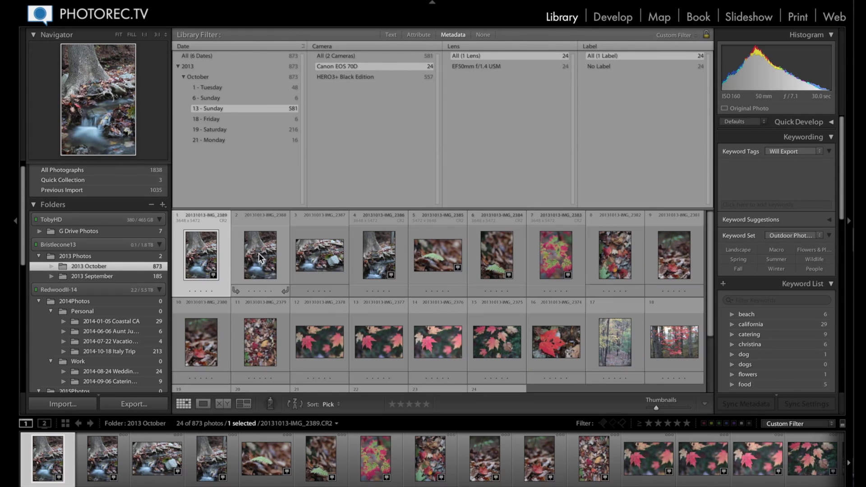
{"action": "left_click", "coordinate": [344, 76]}
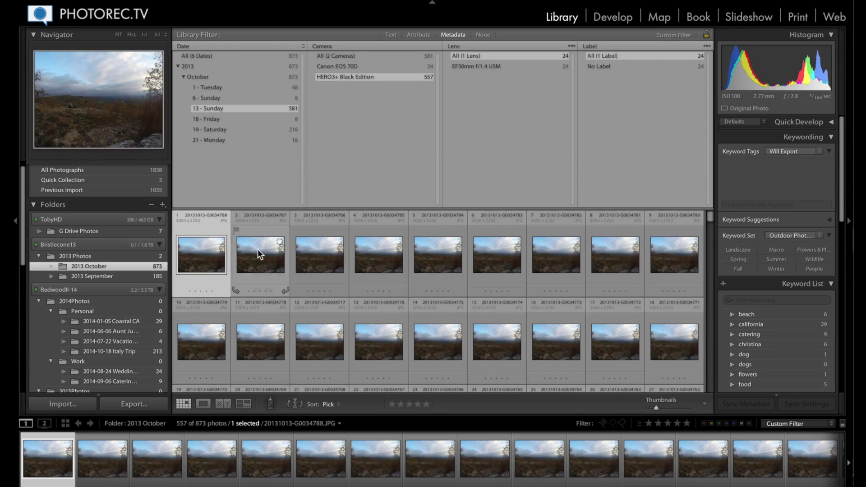
{"action": "key", "text": "super+a"}
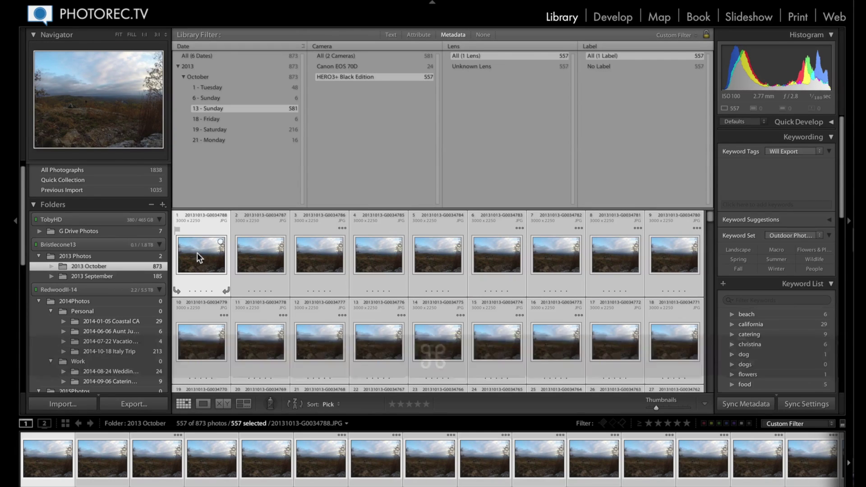
{"action": "left_click", "coordinate": [163, 204]}
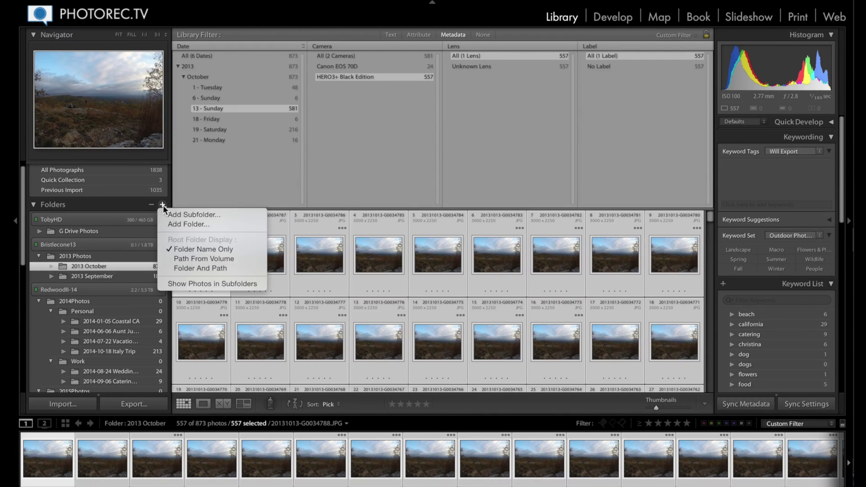
Create a 'Fall Scenic TL' subfolder in 2013 October that includes the selected photos
{"action": "left_click", "coordinate": [179, 214]}
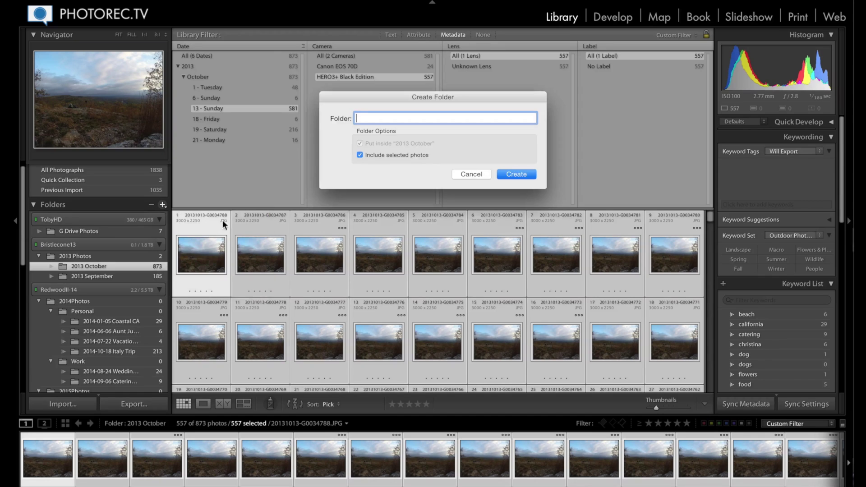
{"action": "type", "text": "Fa"}
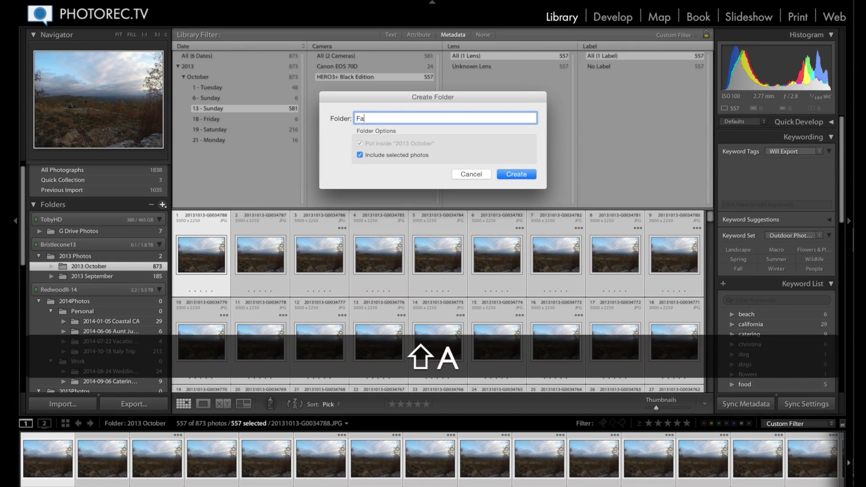
{"action": "type", "text": "ll Scenic Tim"}
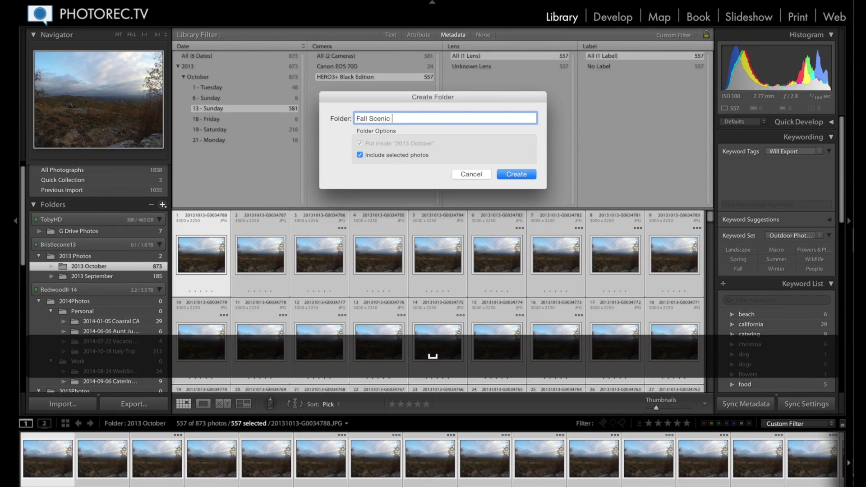
{"action": "key", "text": "BackSpace"}
{"action": "key", "text": "BackSpace"}
{"action": "type", "text": "L"}
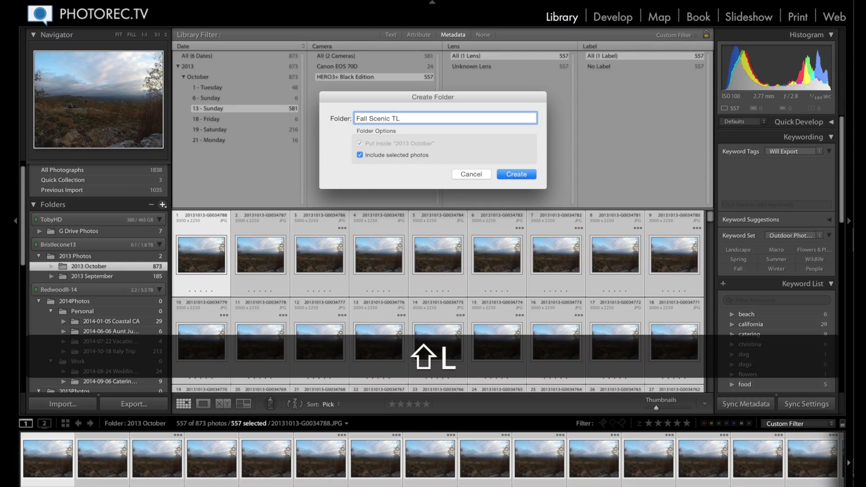
{"action": "left_click", "coordinate": [519, 173]}
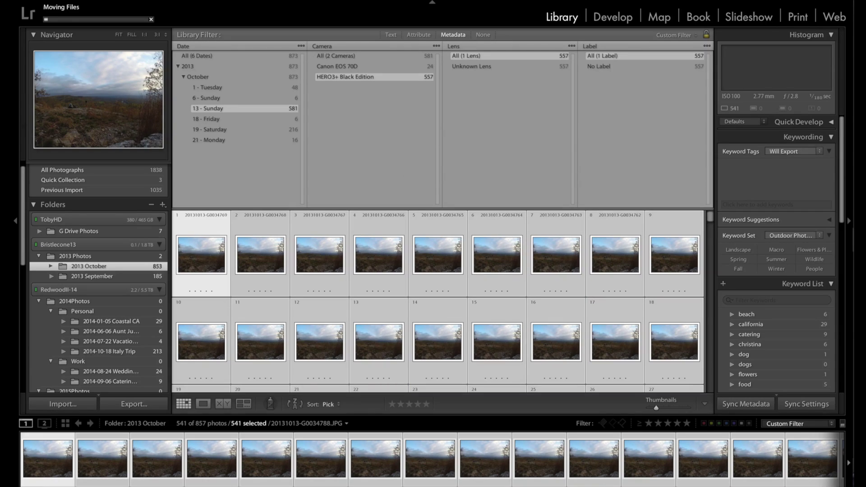
In Finder, check that 2013 October now contains a Fall Scenic TL folder with its files
{"action": "key", "text": "super+Tab"}
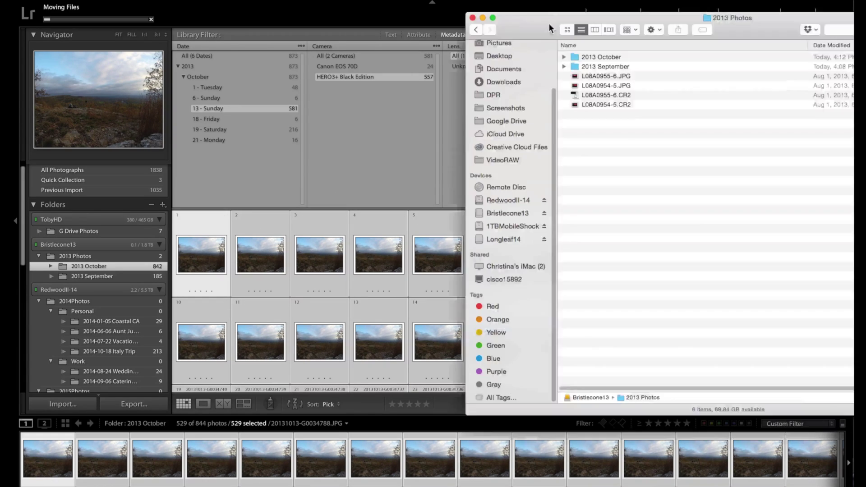
{"action": "left_click_drag", "start_coordinate": [546, 13], "coordinate": [210, 28]}
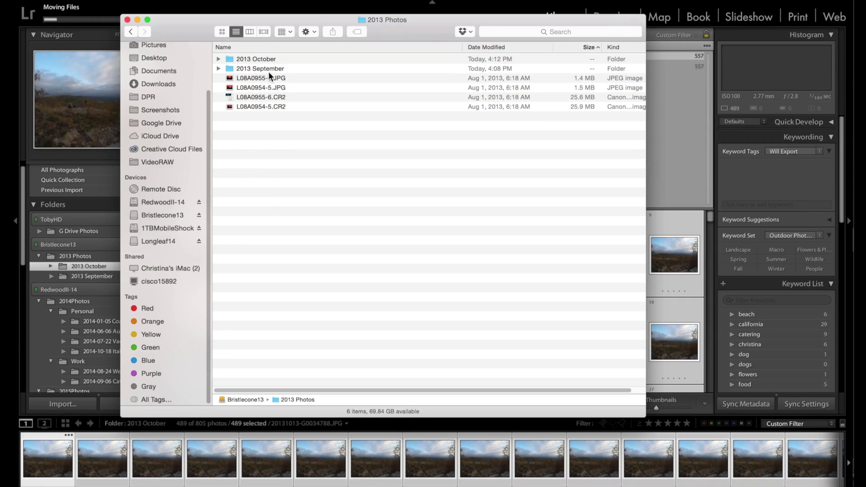
{"action": "left_click", "coordinate": [214, 58]}
{"action": "left_click", "coordinate": [218, 59]}
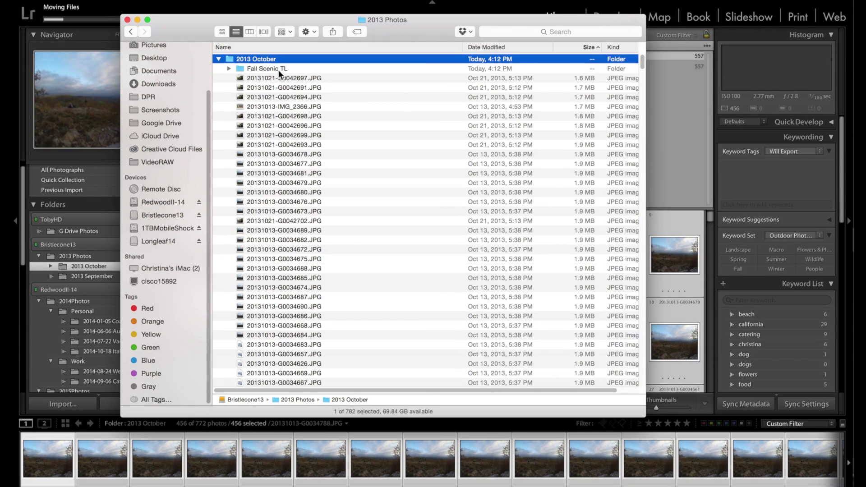
{"action": "left_click", "coordinate": [229, 69]}
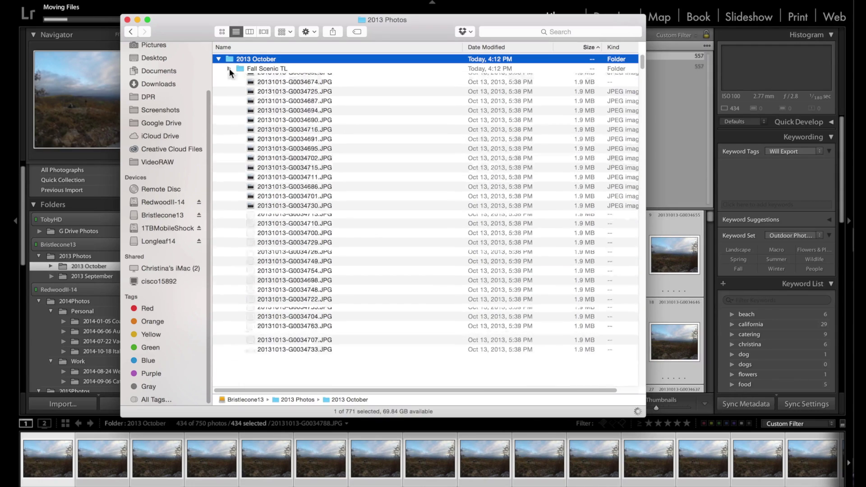
{"action": "left_click", "coordinate": [218, 59]}
Hide Finder to get back to Lightroom's library grid
{"action": "key", "text": "super+h"}
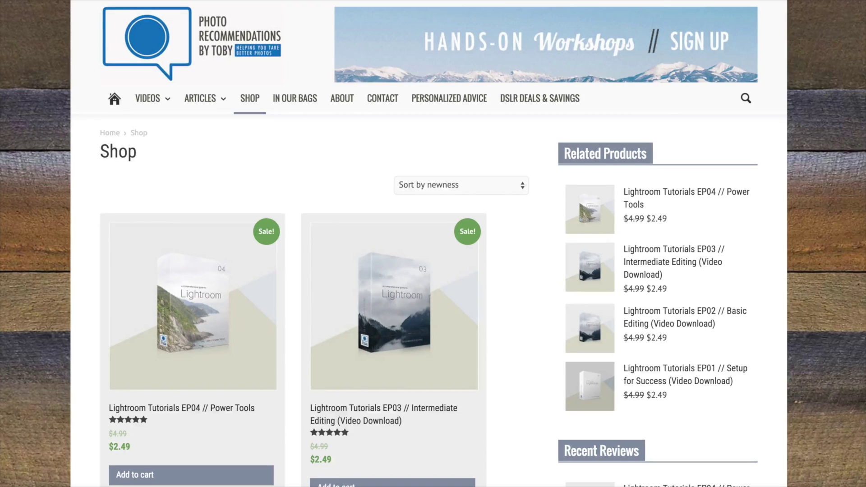
{"action": "scroll", "coordinate": [429, 244], "scroll_direction": "down", "scroll_amount": 3}
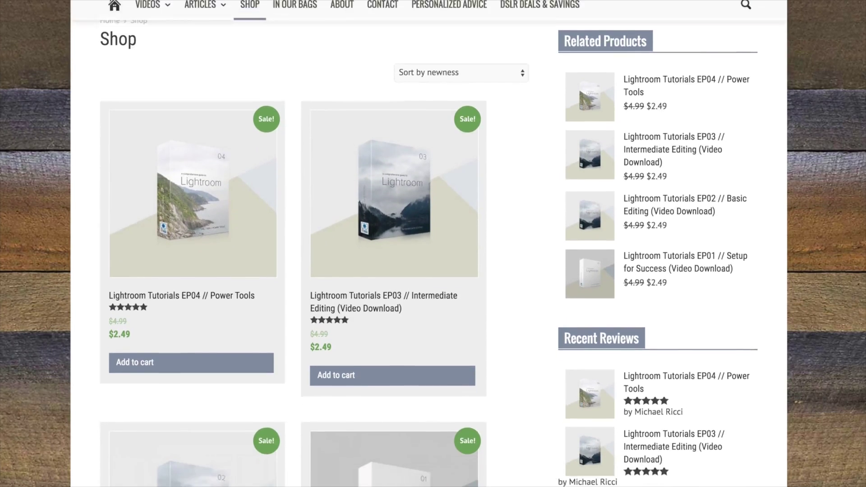
{"action": "scroll", "coordinate": [429, 243], "scroll_direction": "down", "scroll_amount": 3}
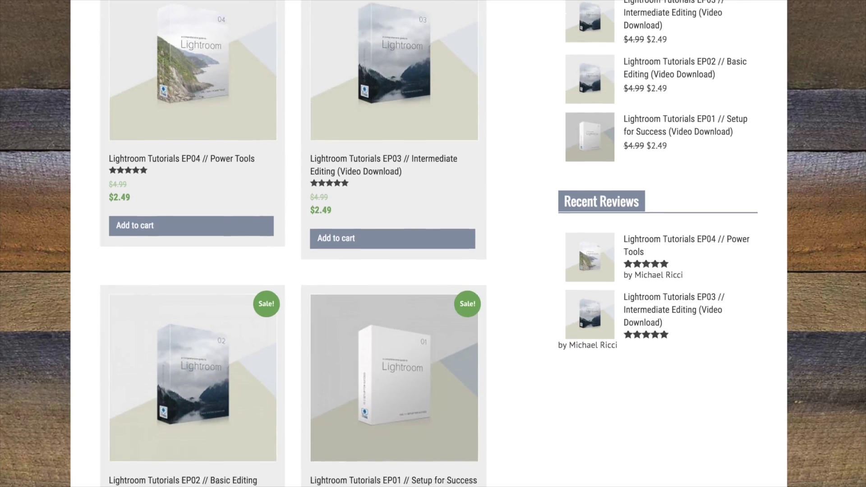
{"action": "scroll", "coordinate": [429, 243], "scroll_direction": "down", "scroll_amount": 2}
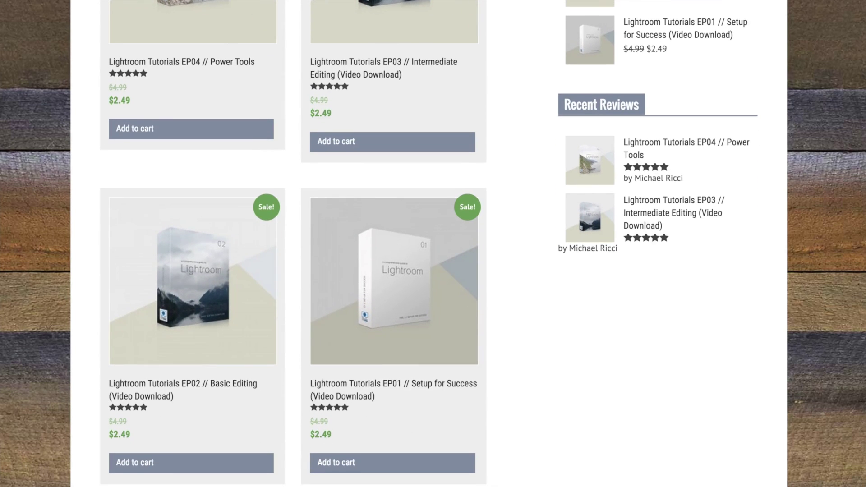